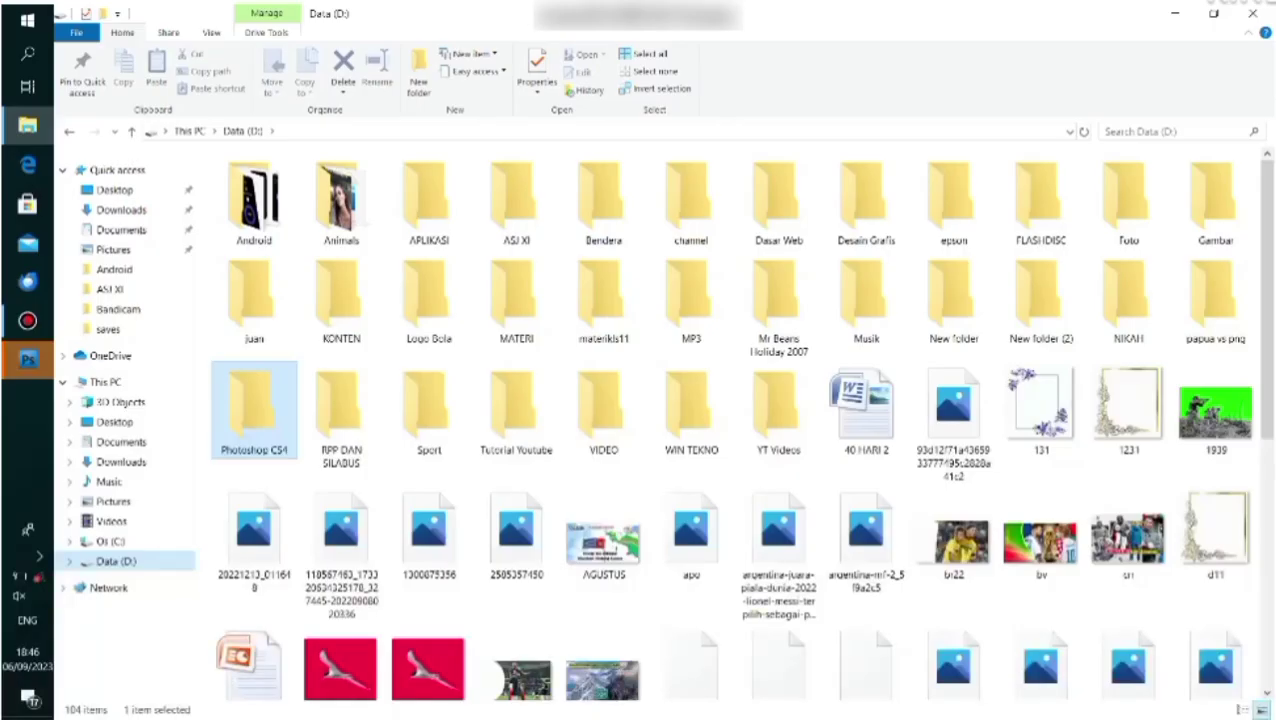
Step: Launch Photoshop CS4 from its folder on the Data (D:) drive
key("Return")
left_click(801, 478)
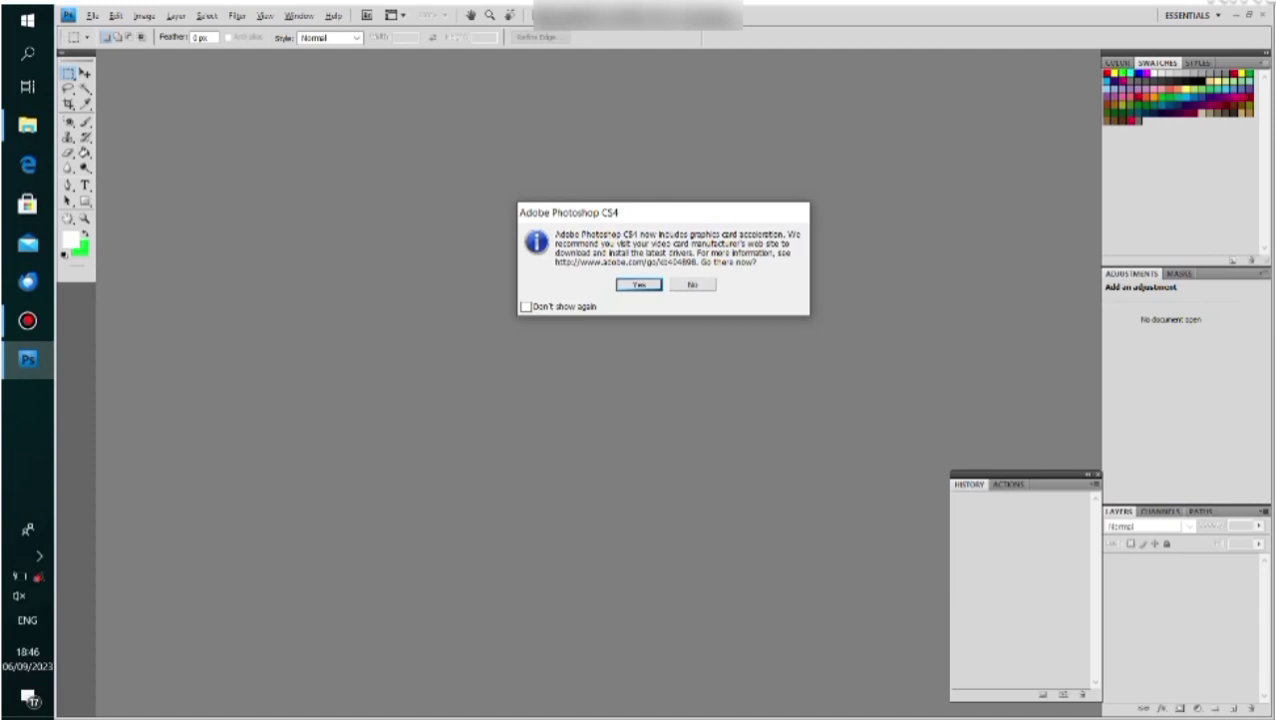
Step: Decline the graphics-card prompt and open 20190406_1732176 from Documents
key("Tab")
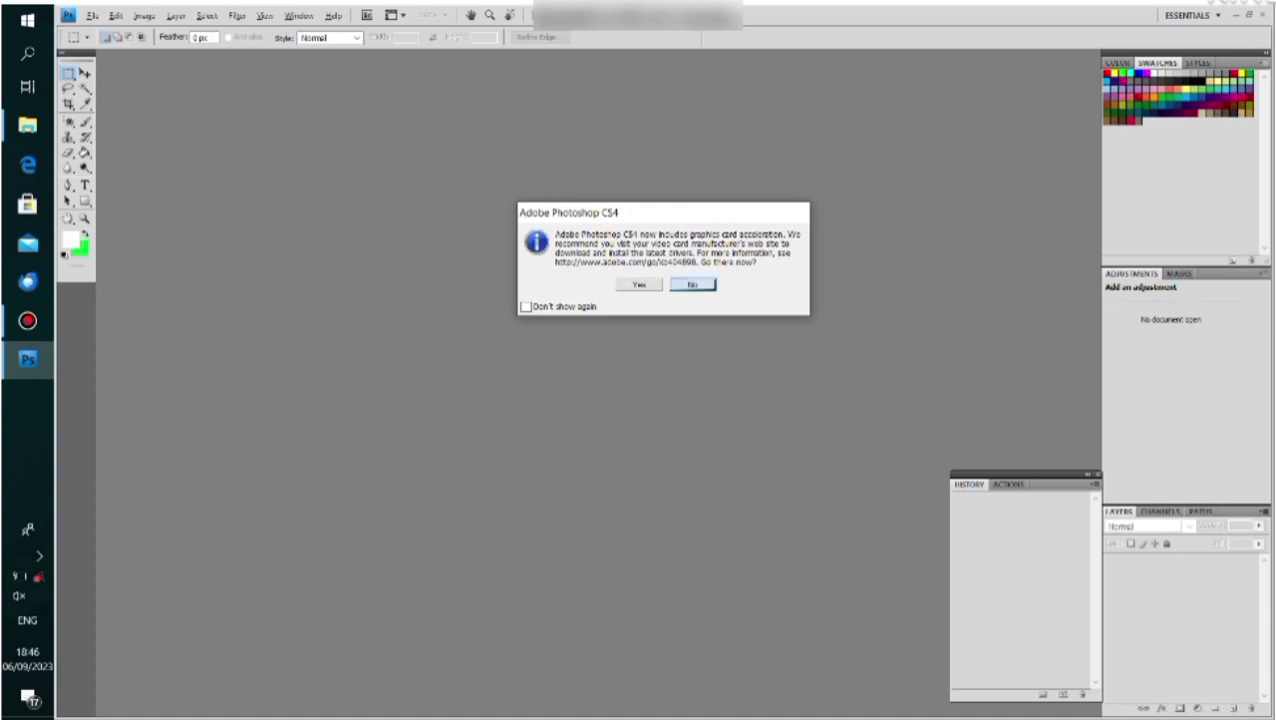
key("Return")
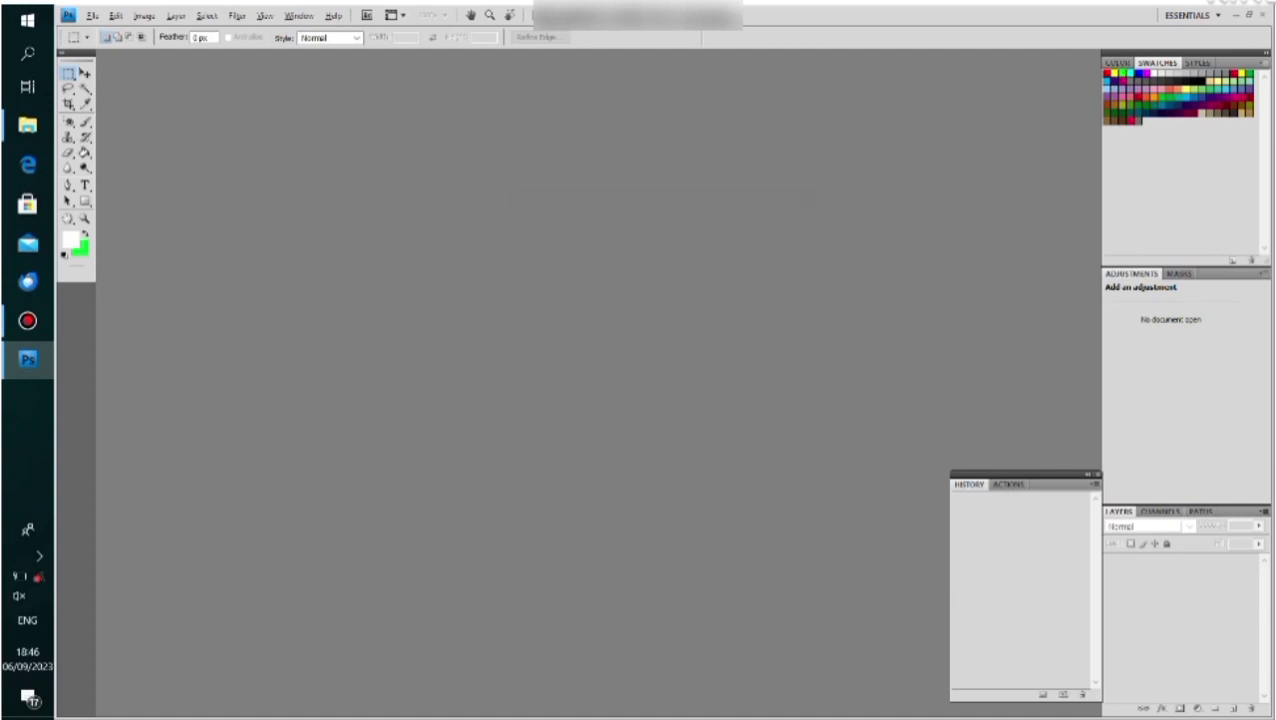
key("alt+f")
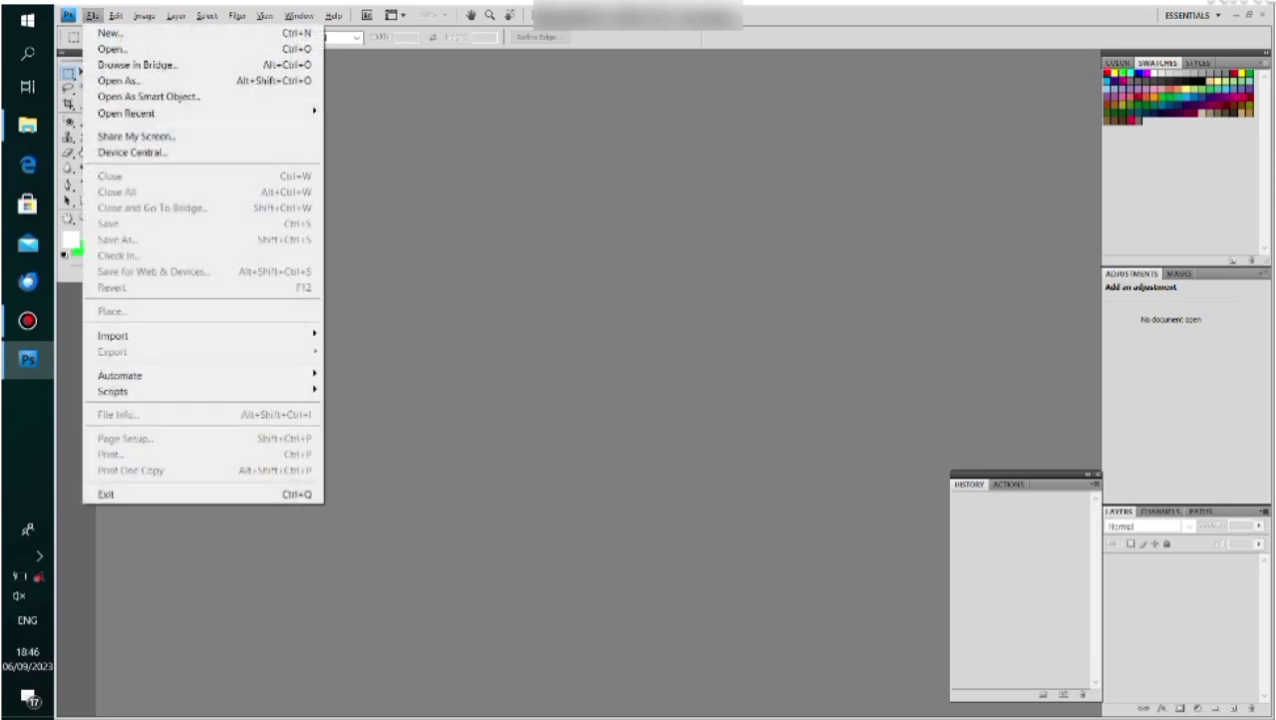
key("Down")
key("Down")
key("Escape")
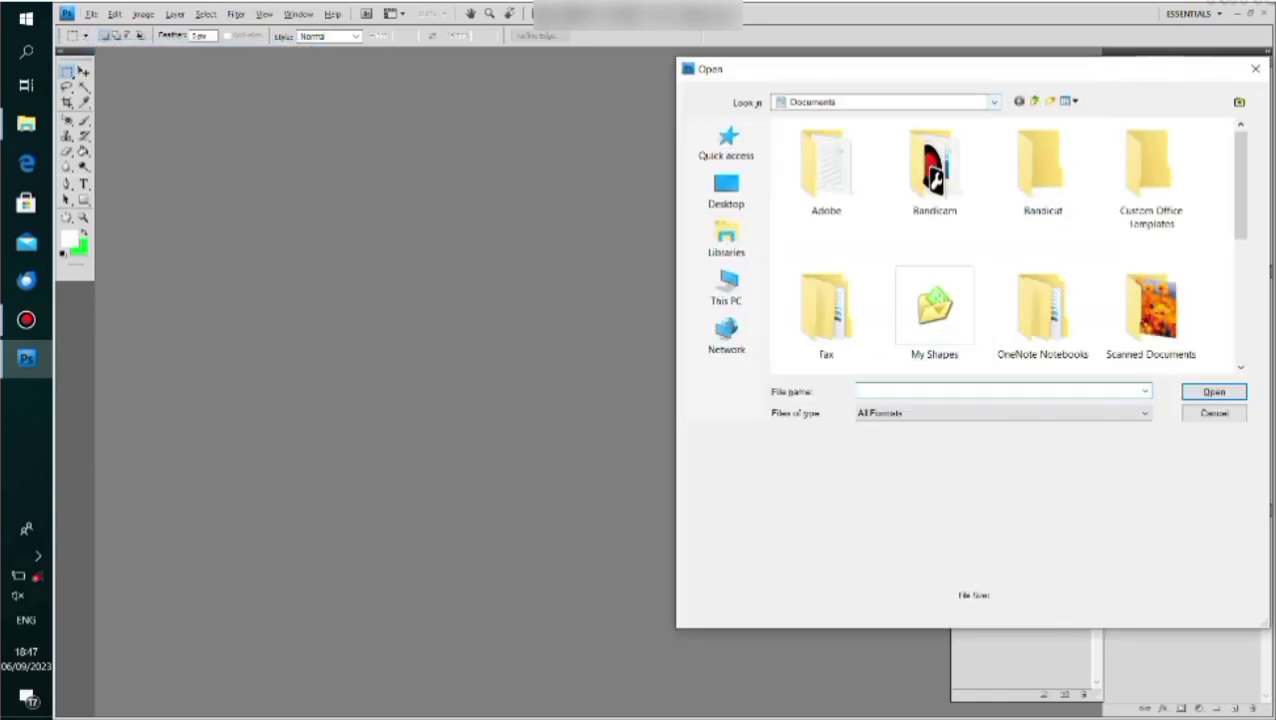
left_click(885, 101)
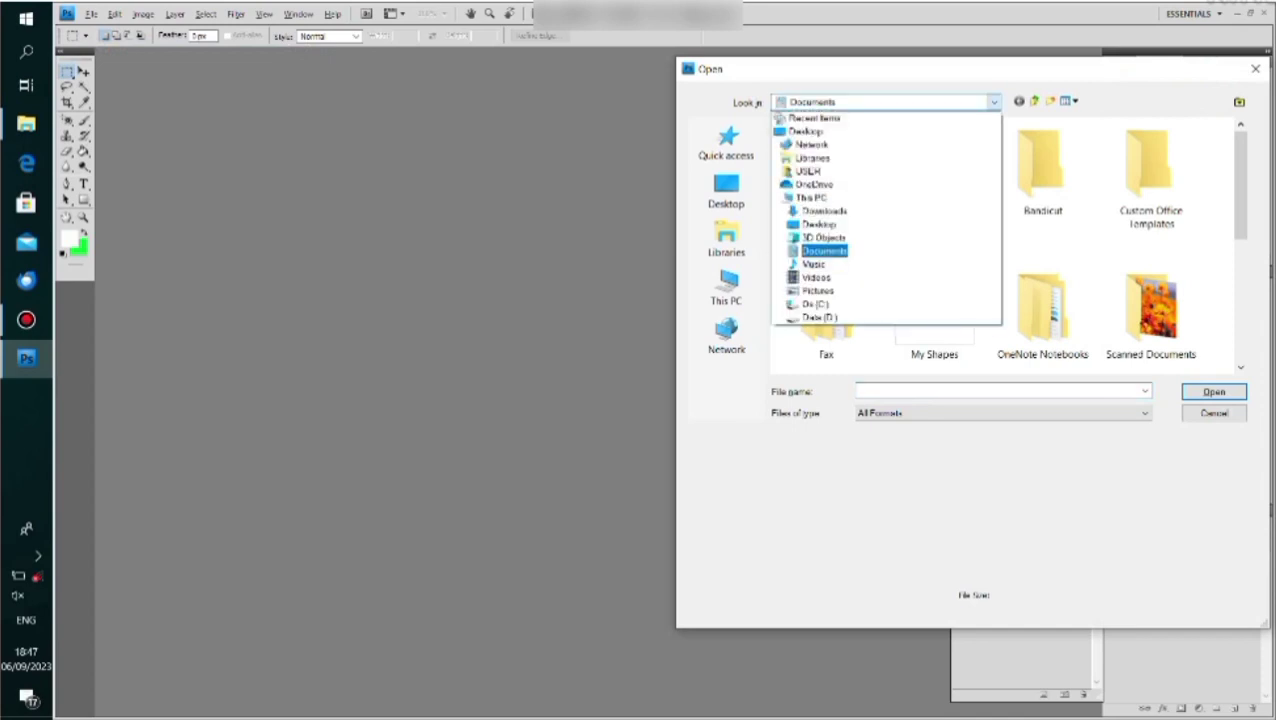
key("Return")
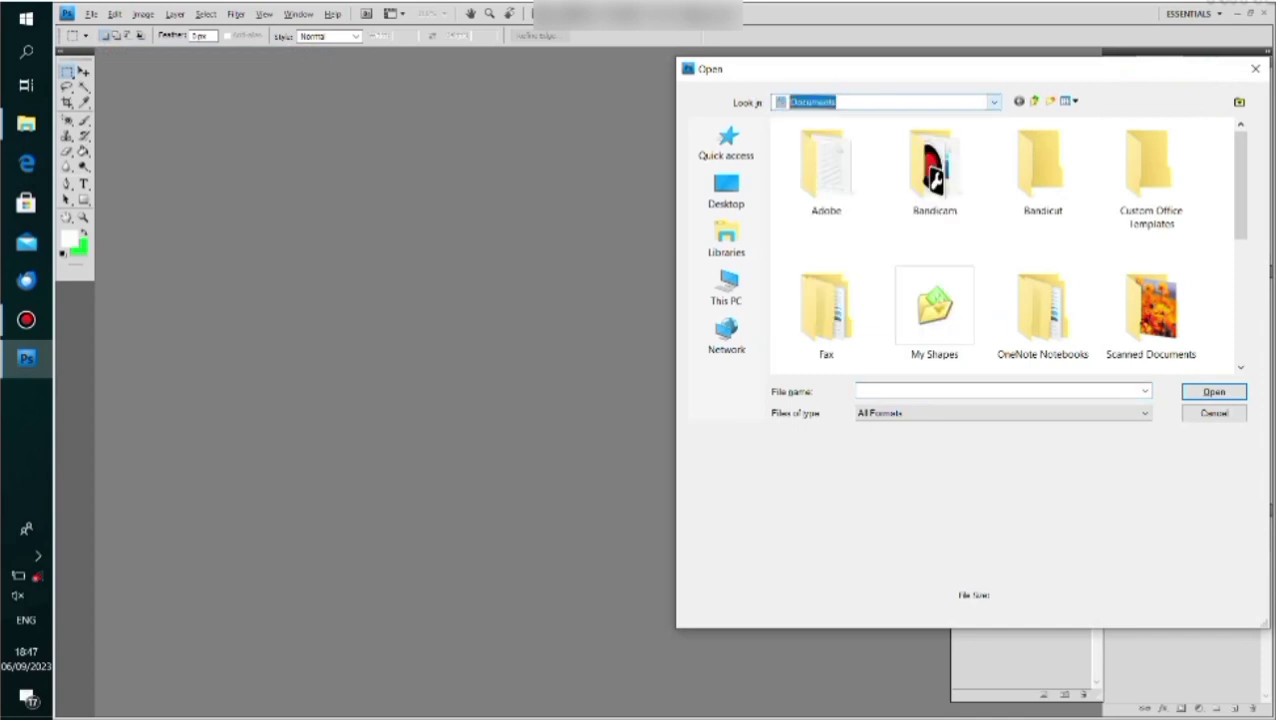
scroll(1010, 245, "down", 5)
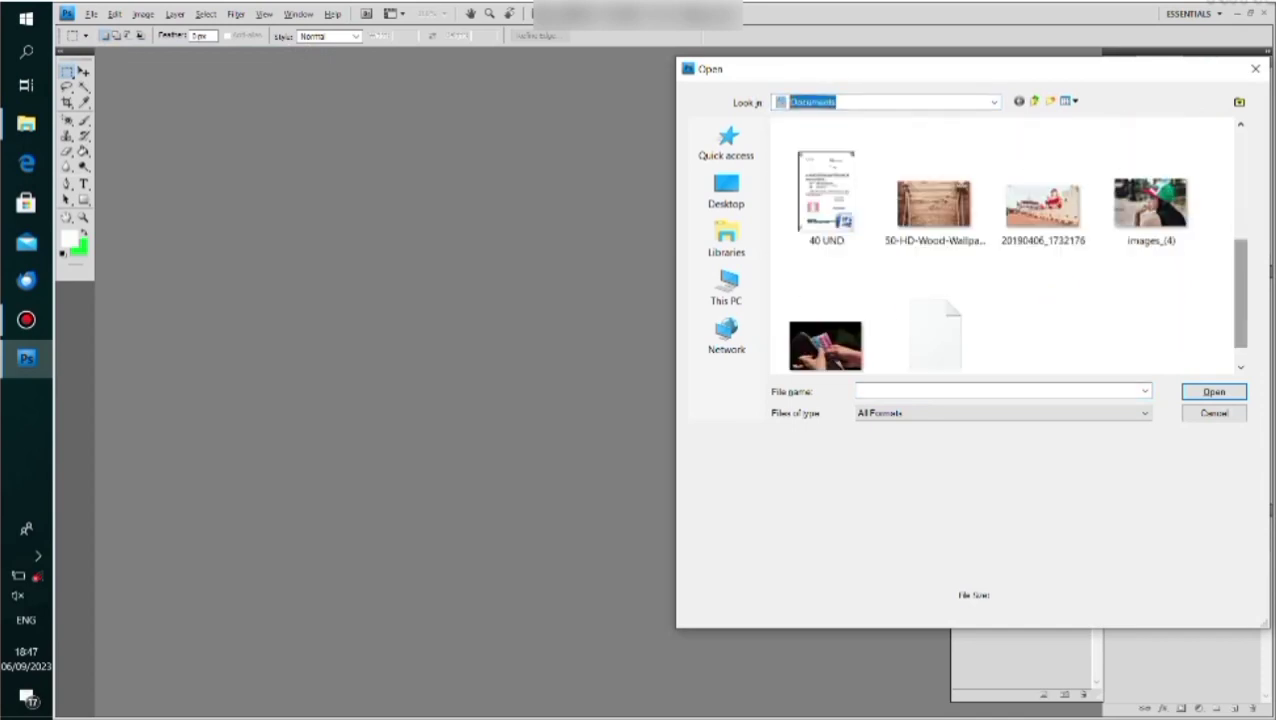
left_click(1042, 205)
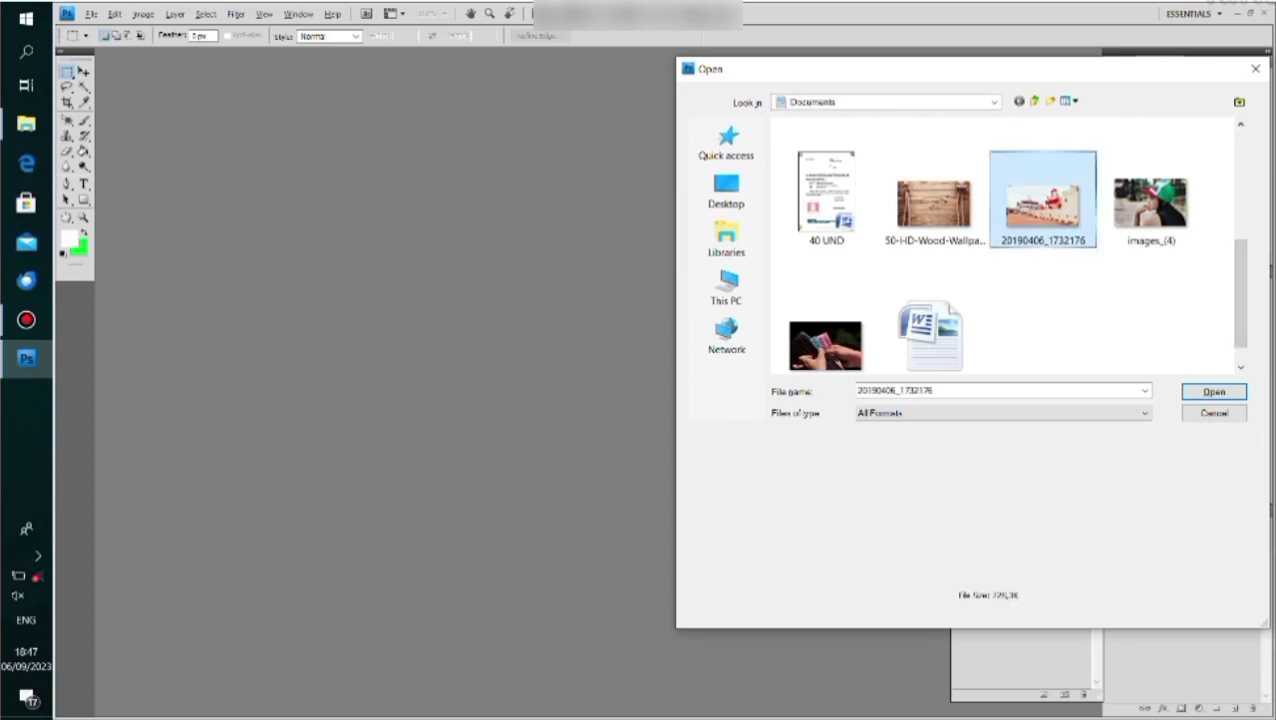
key("Return")
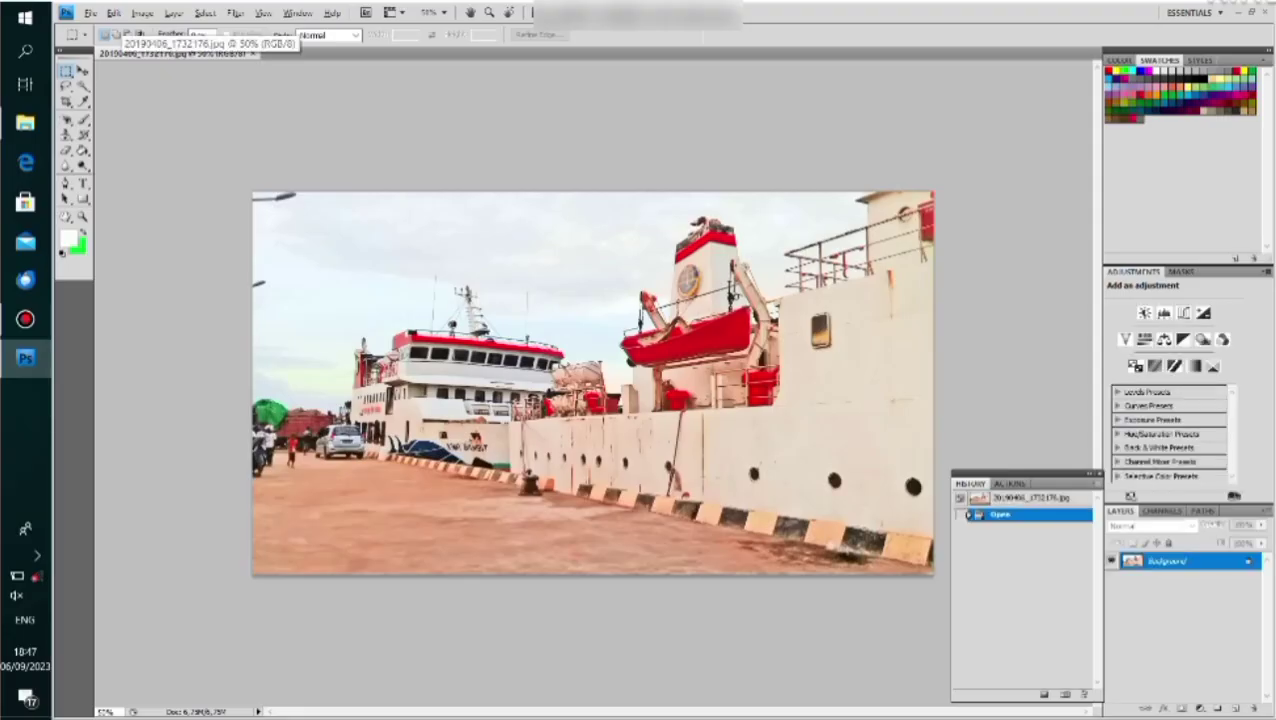
Step: Open images_(4) from Documents as a second document beside the ship photo
left_click(90, 12)
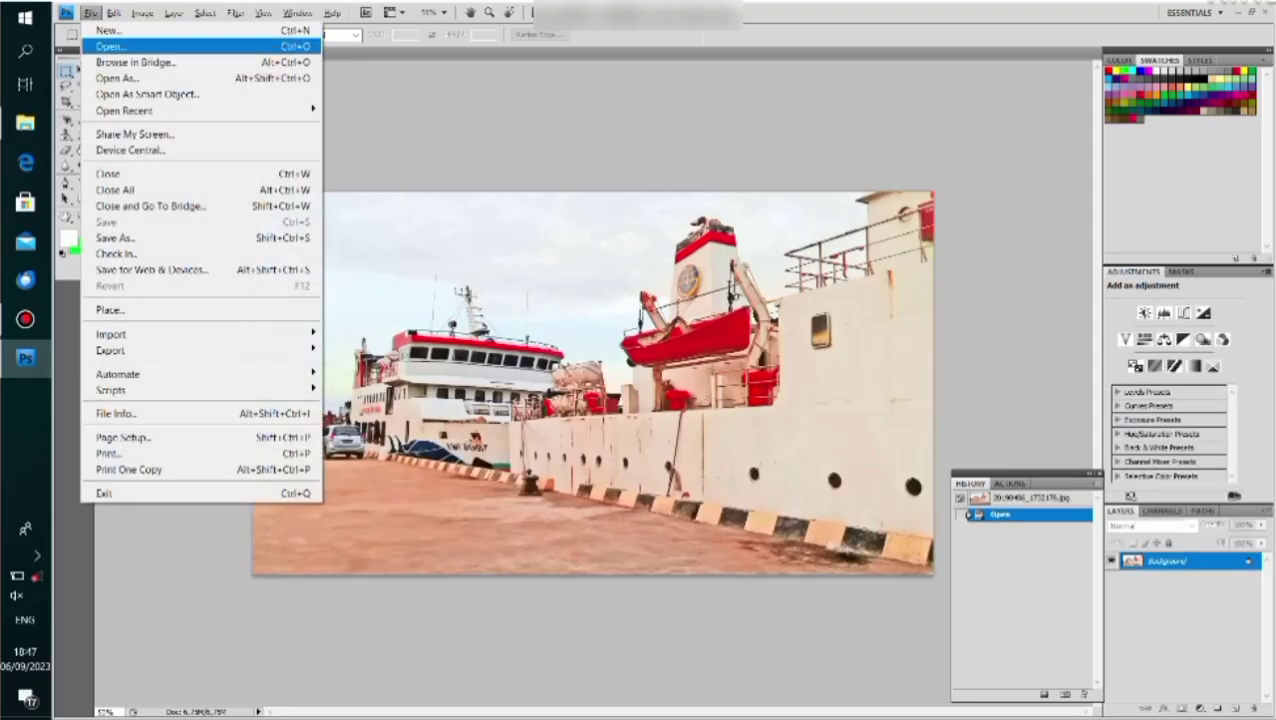
left_click(108, 46)
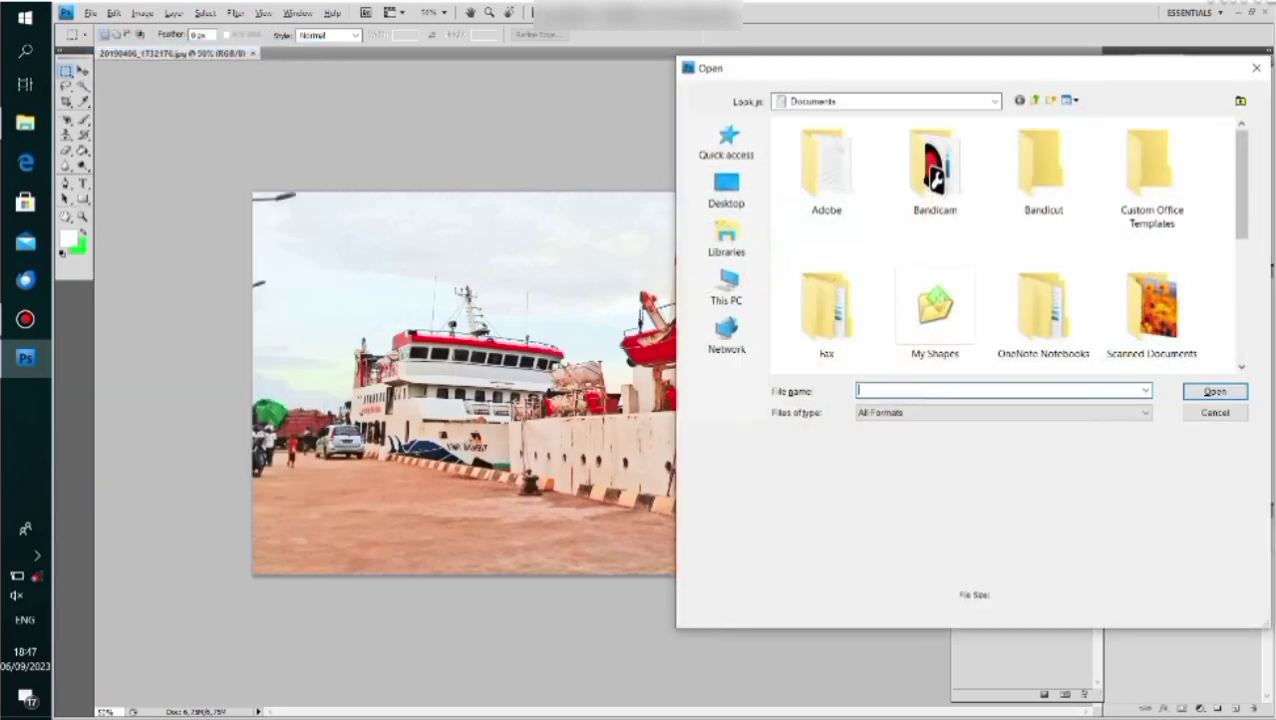
scroll(1150, 200, "down", 5)
left_click(1150, 200)
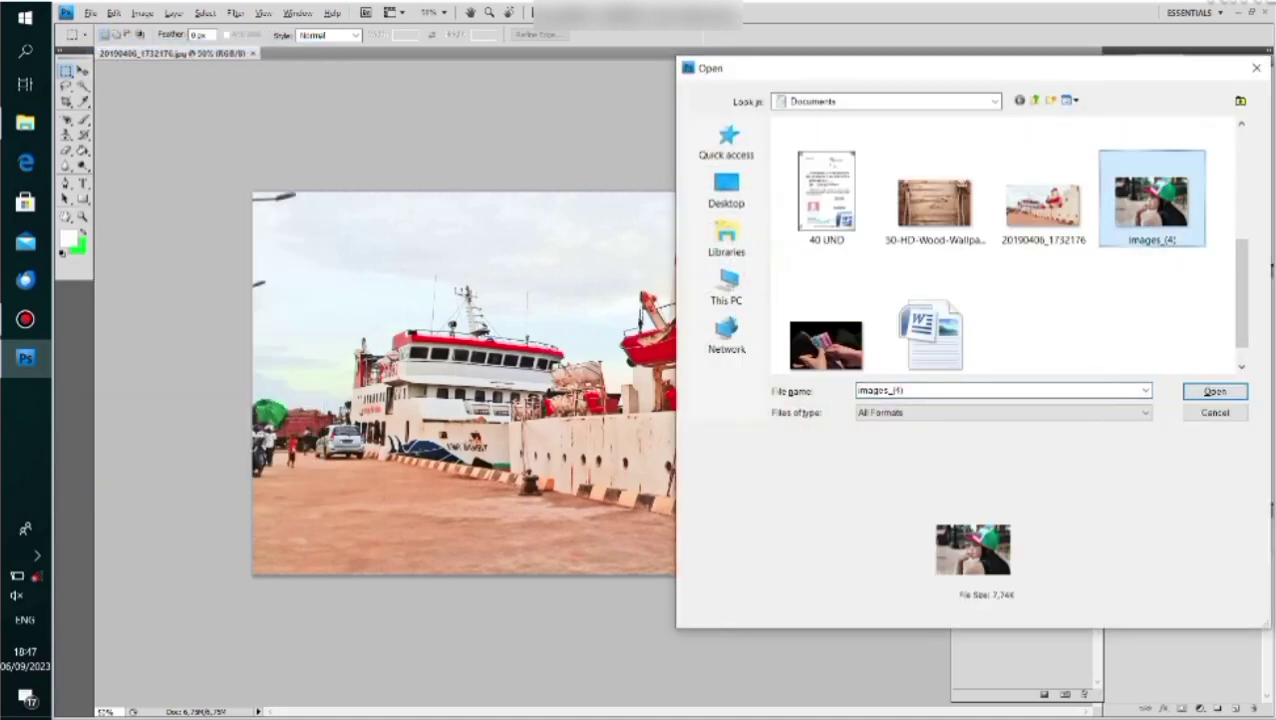
left_click(1215, 391)
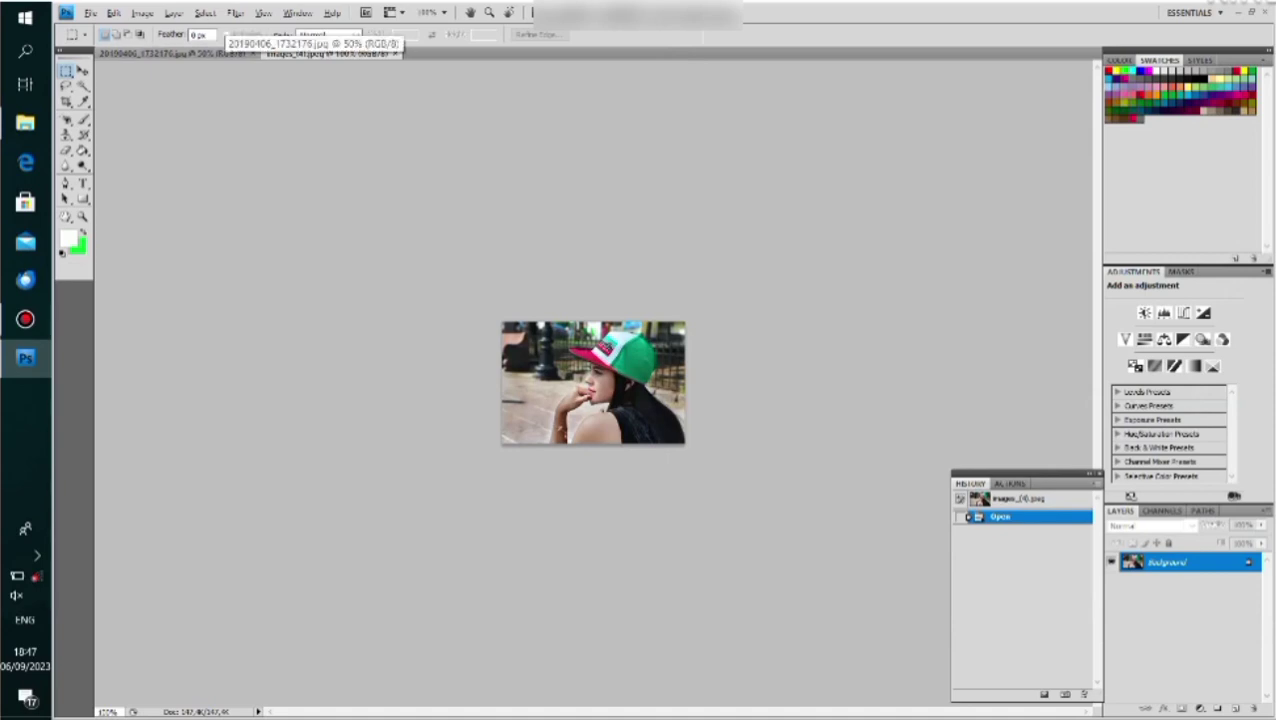
Step: Bring the images_(4) photo forward and zoom it to 400% with the Zoom tool
left_click(190, 53)
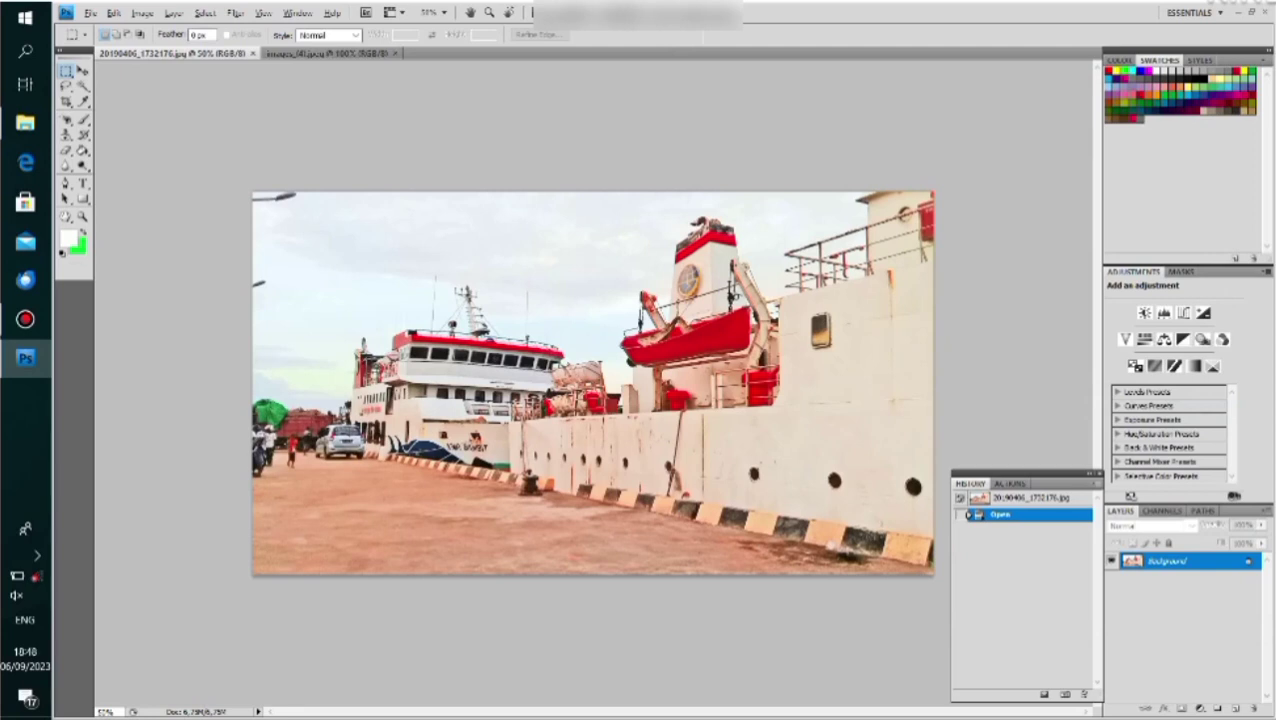
left_click(330, 53)
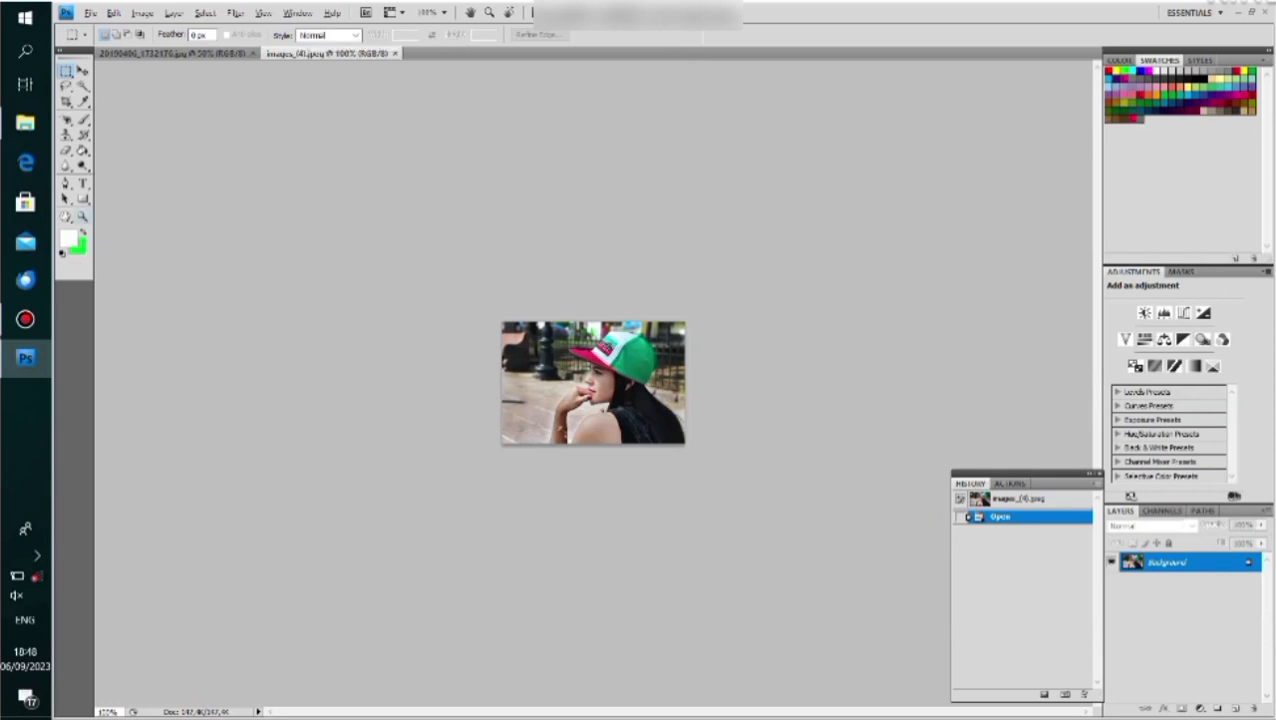
left_click(83, 216)
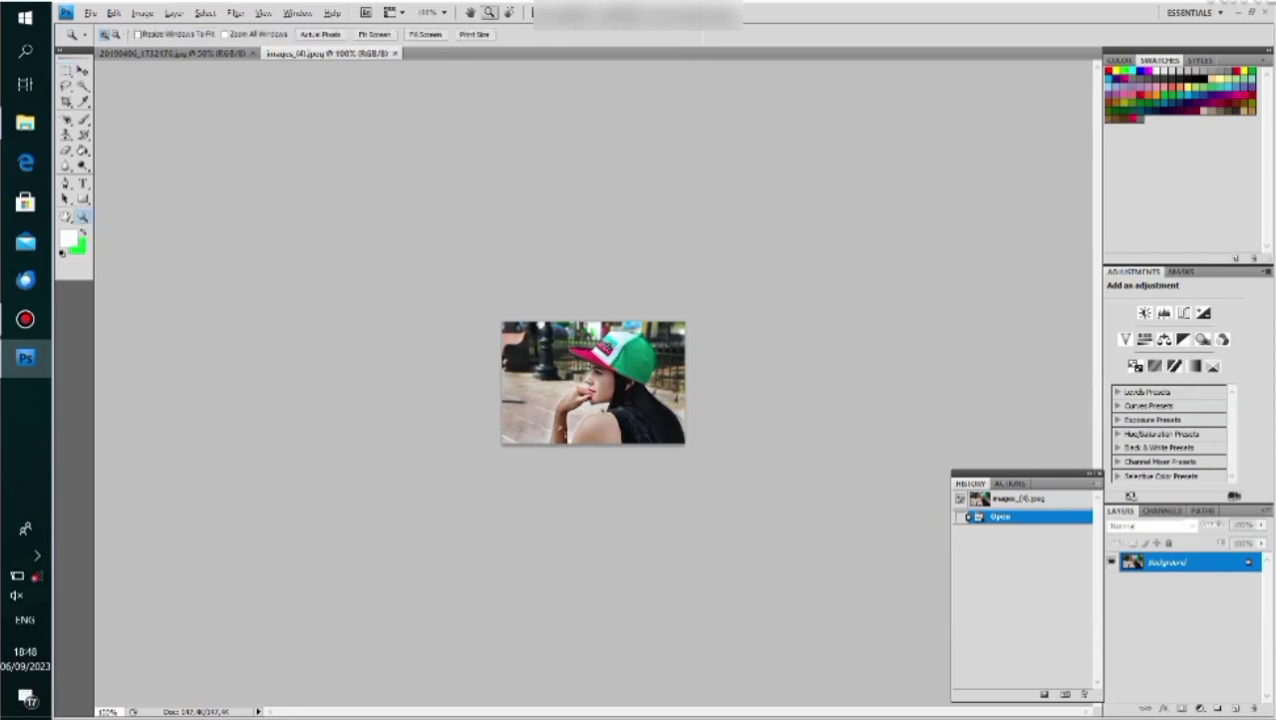
key("ctrl+plus")
key("ctrl+plus")
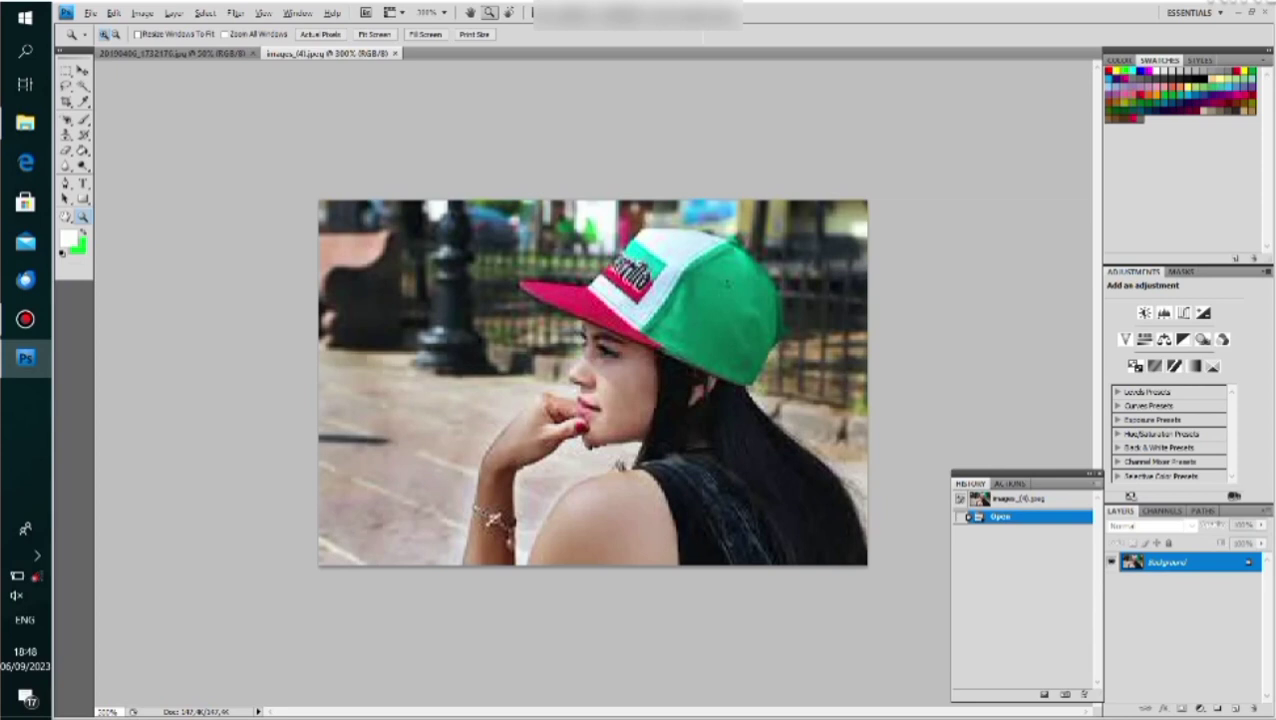
left_click(115, 34)
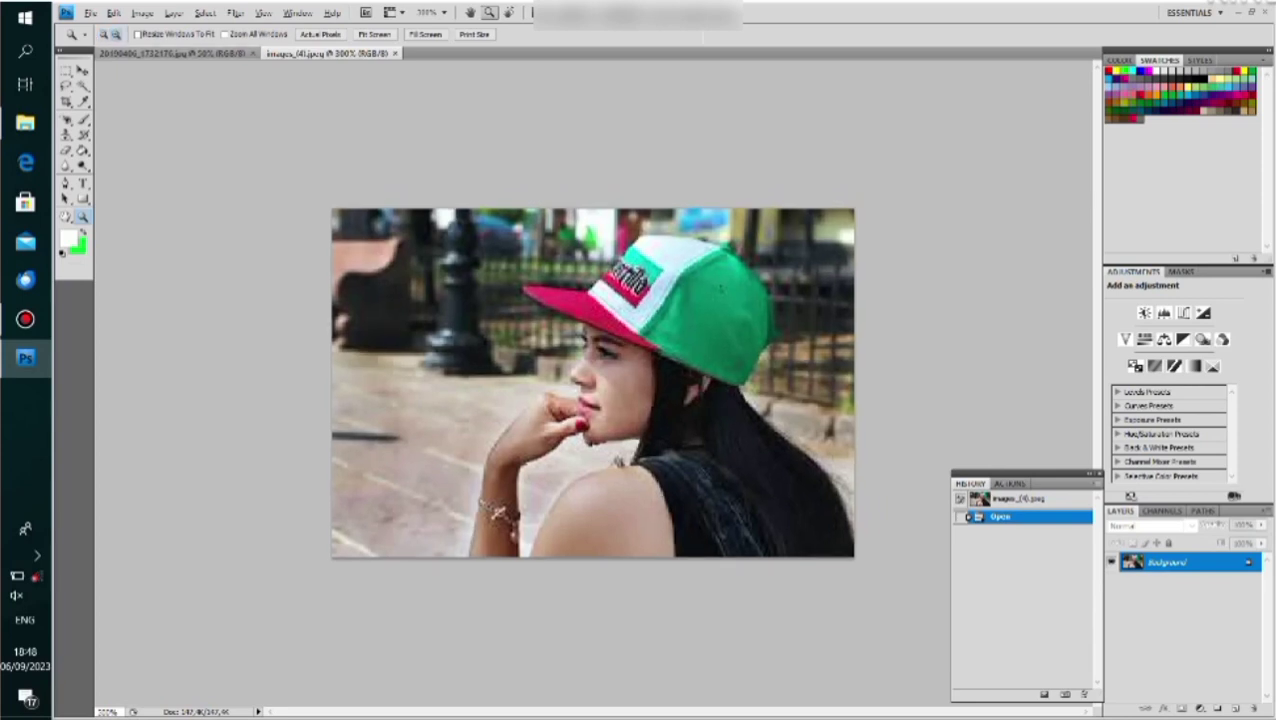
left_click(115, 34)
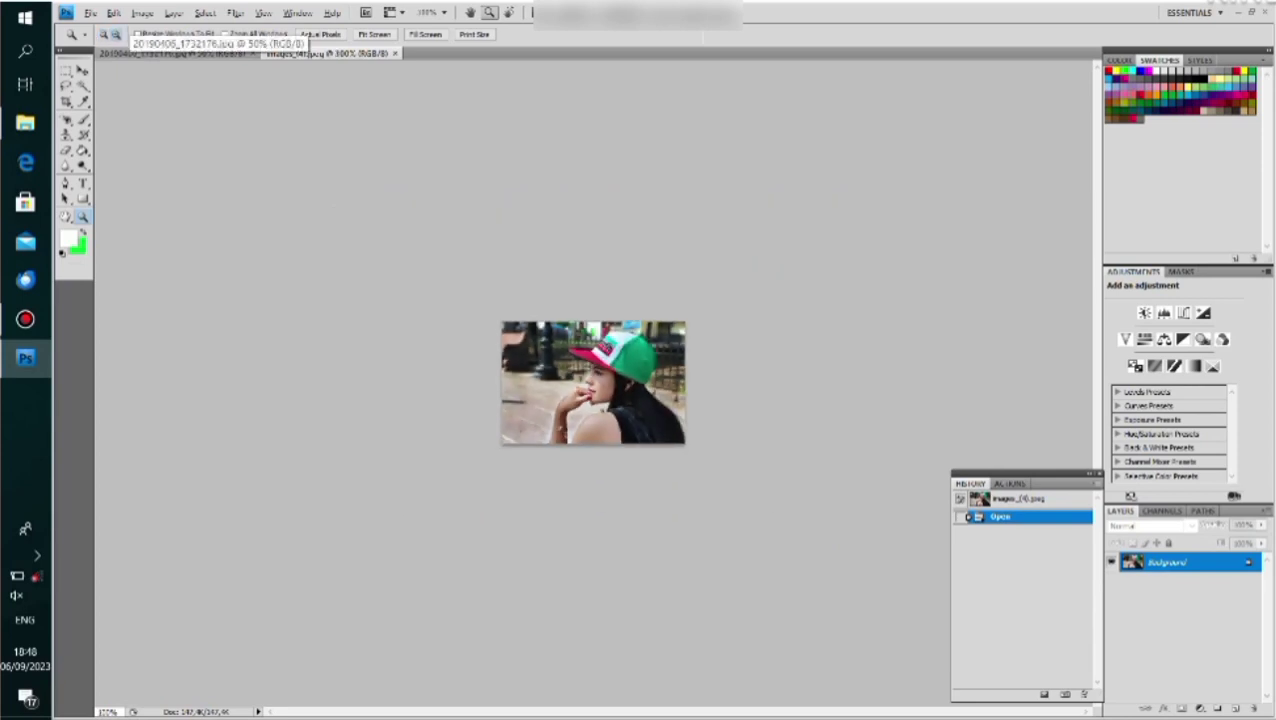
left_click(104, 34)
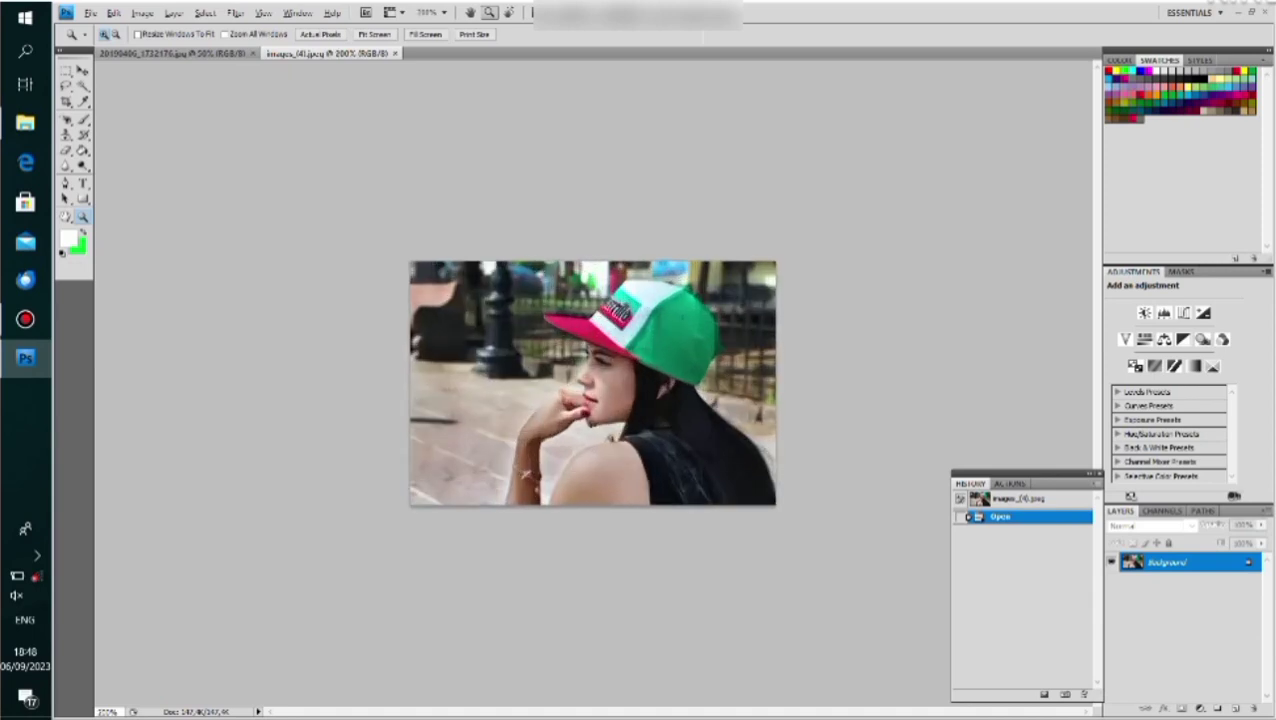
left_click(104, 34)
key("ctrl+plus")
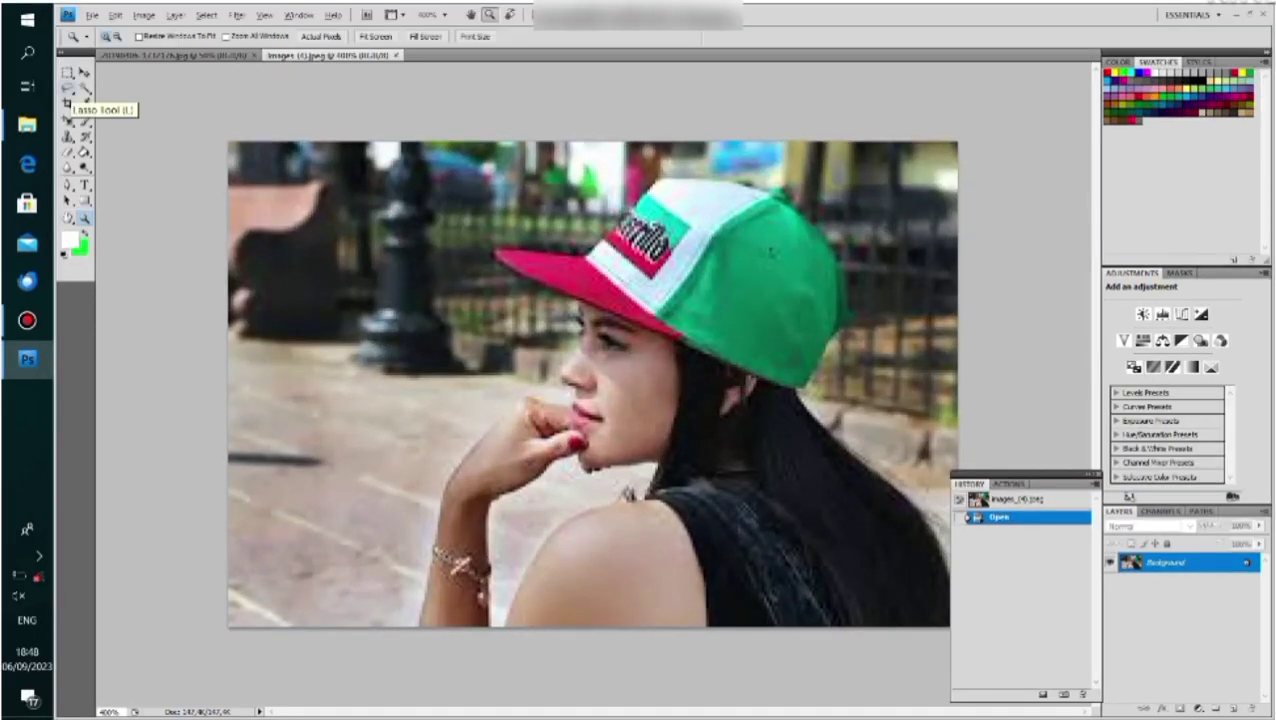
Step: With the Polygonal Lasso, place outline points from the woman's arm up to her hand
left_click(67, 88)
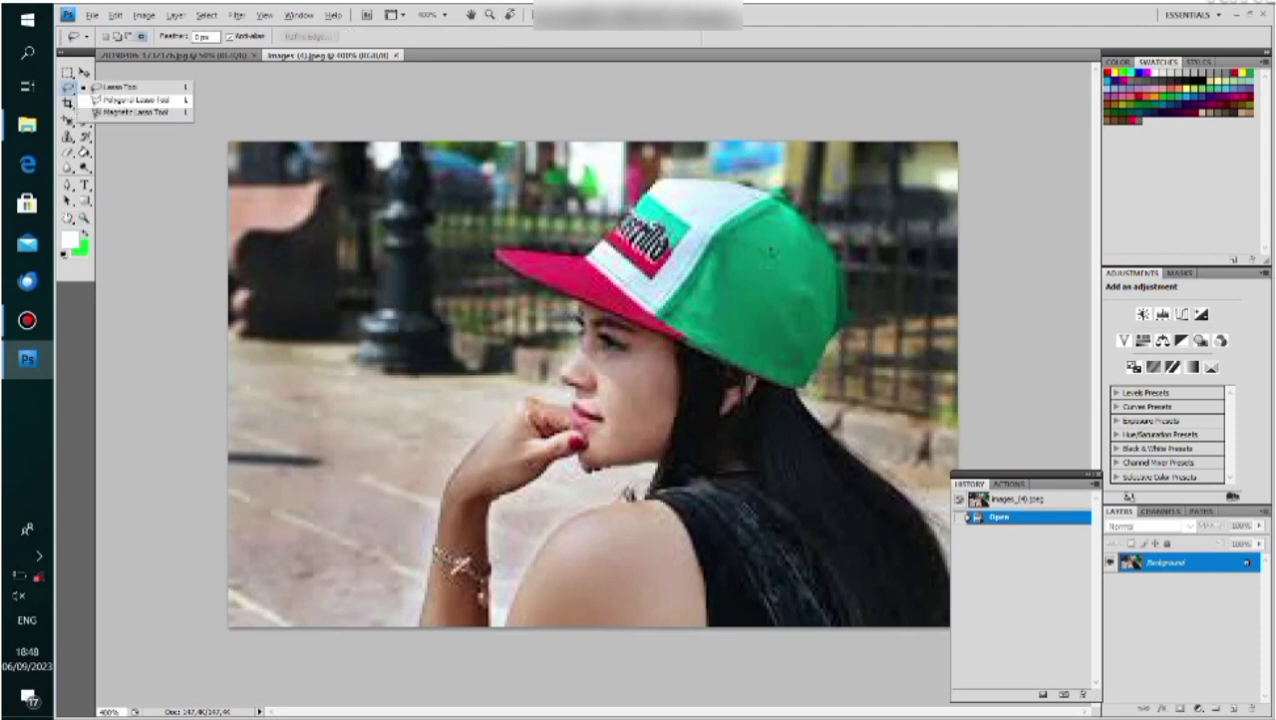
left_click(130, 100)
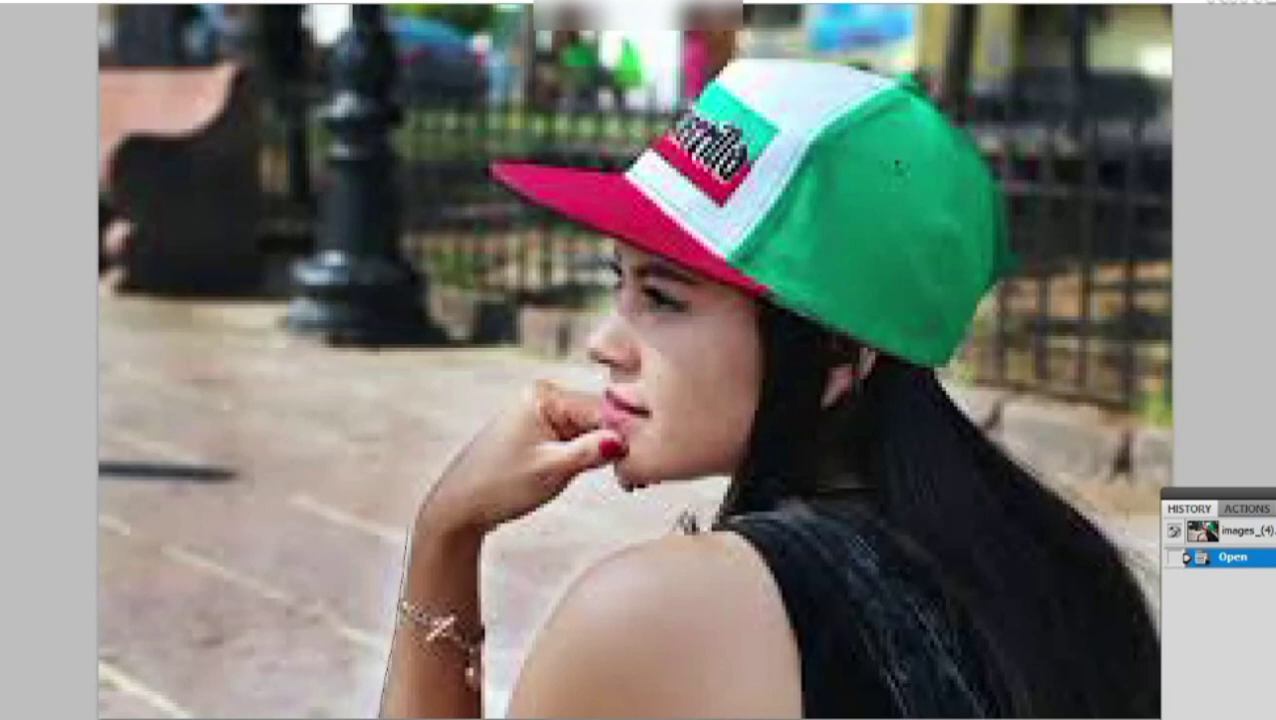
left_click(411, 517)
left_click(525, 379)
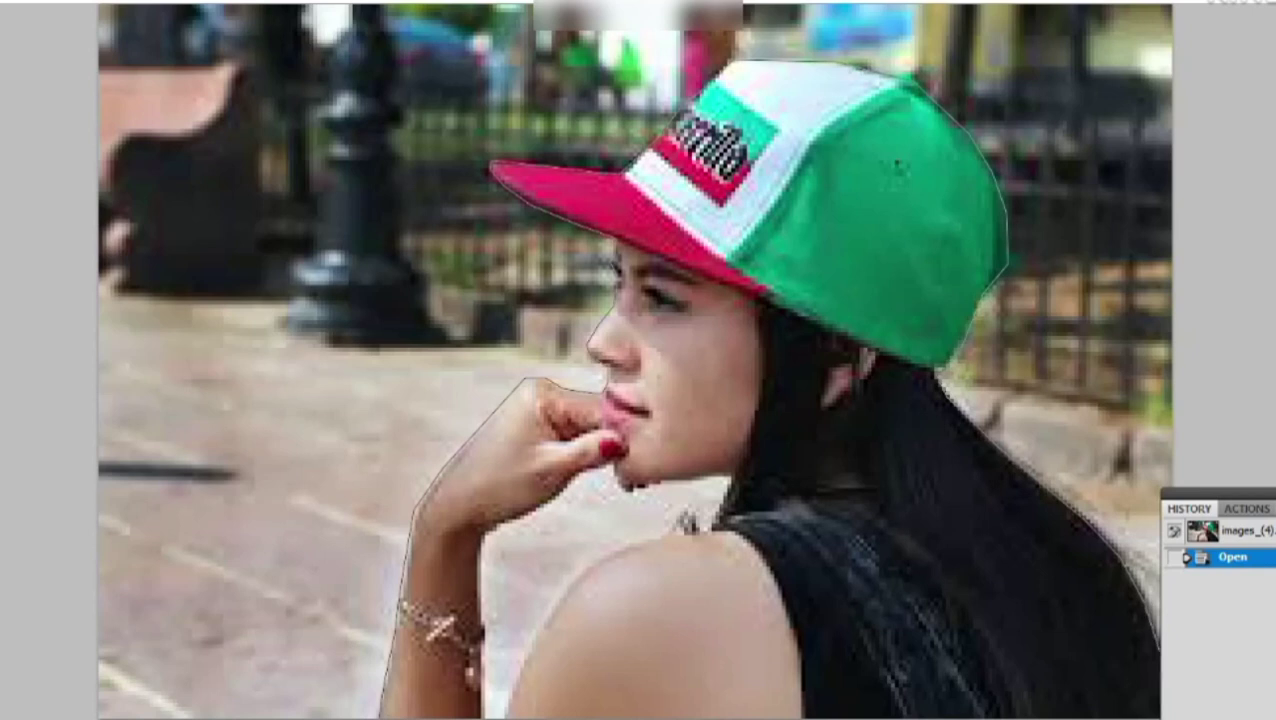
Step: Close the outline, cut the woman to Layer 1 with Layer via Cut, and hide Background
key("Return")
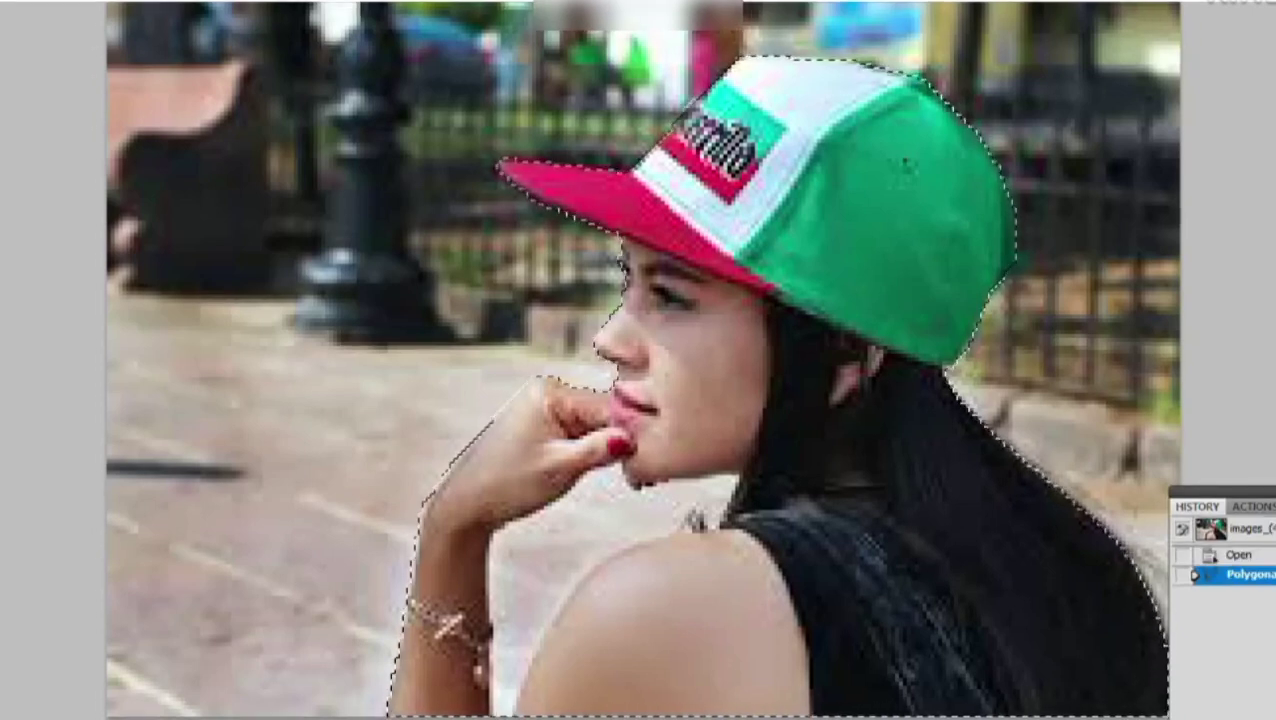
right_click(656, 128)
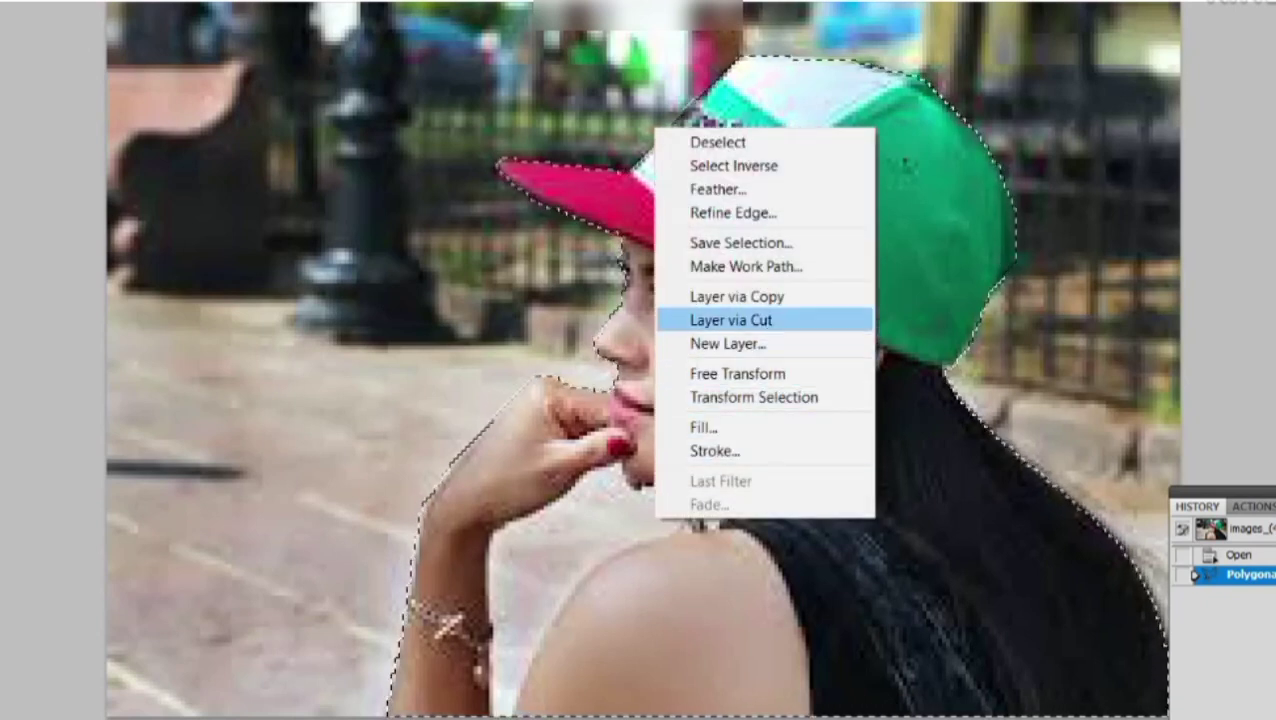
left_click(731, 320)
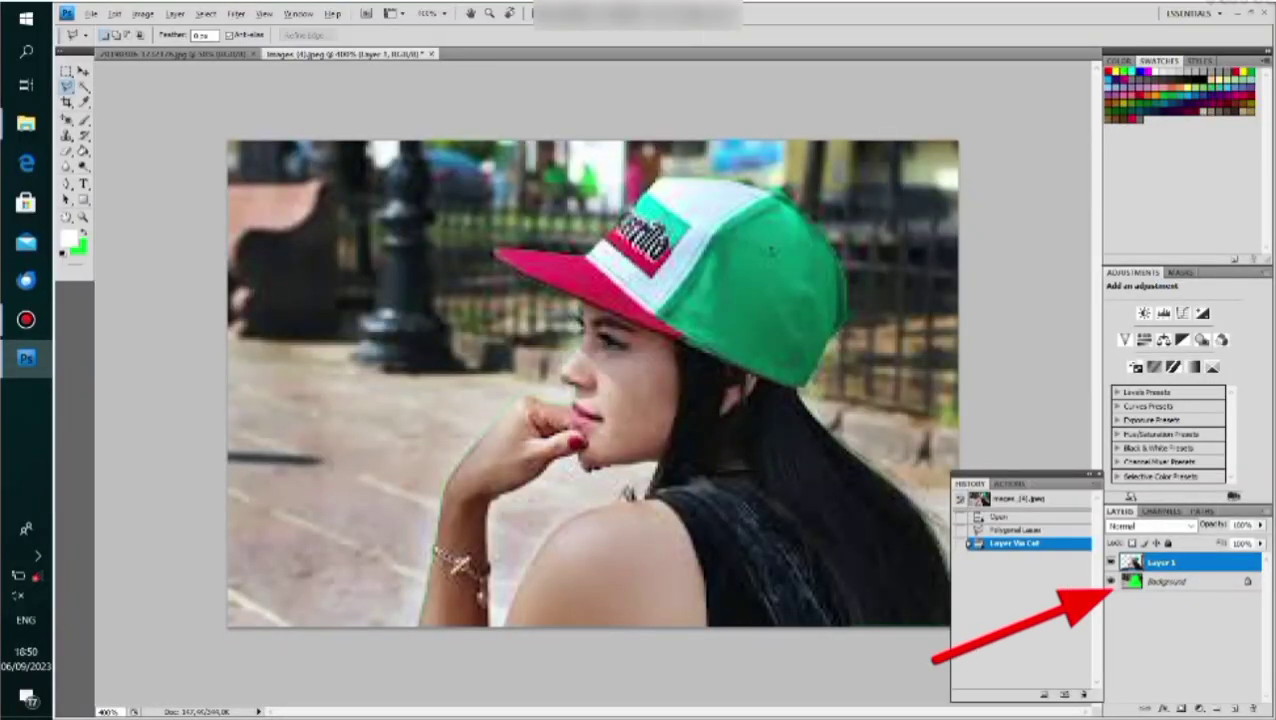
left_click(1110, 581)
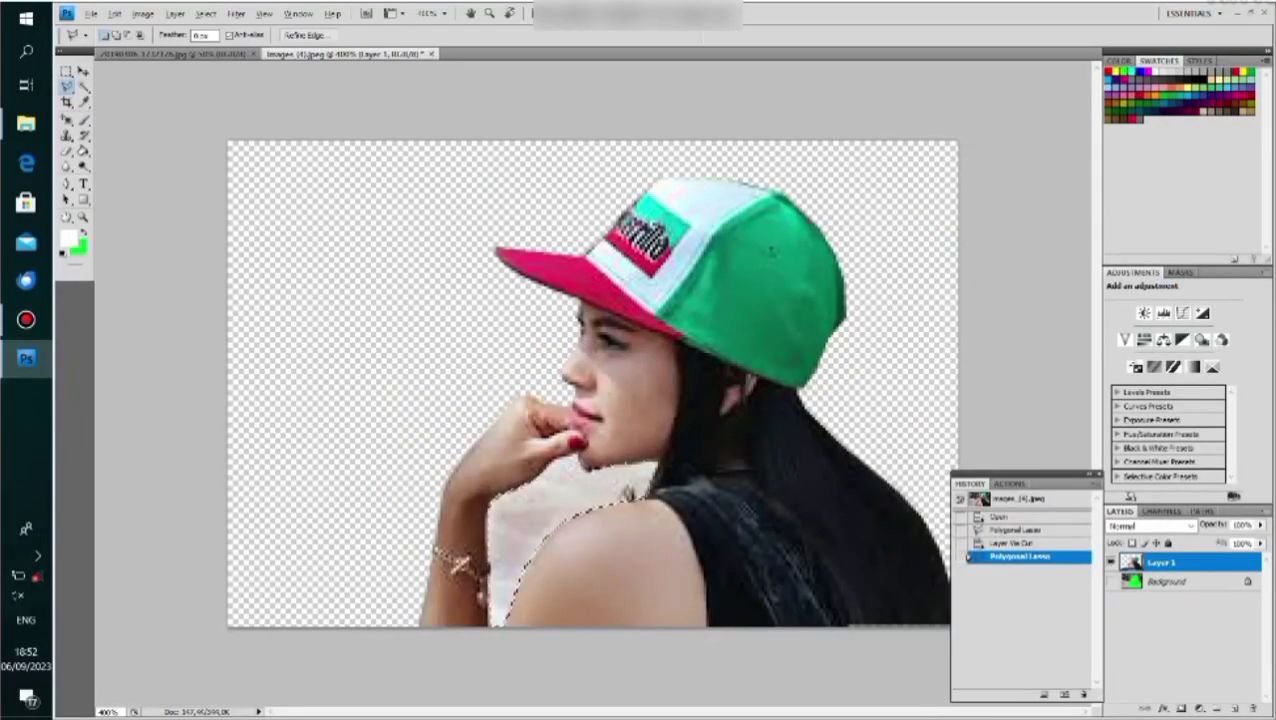
Step: Cut the leftover pale patch by the shoulder to Layer 2 and hide it
right_click(561, 238)
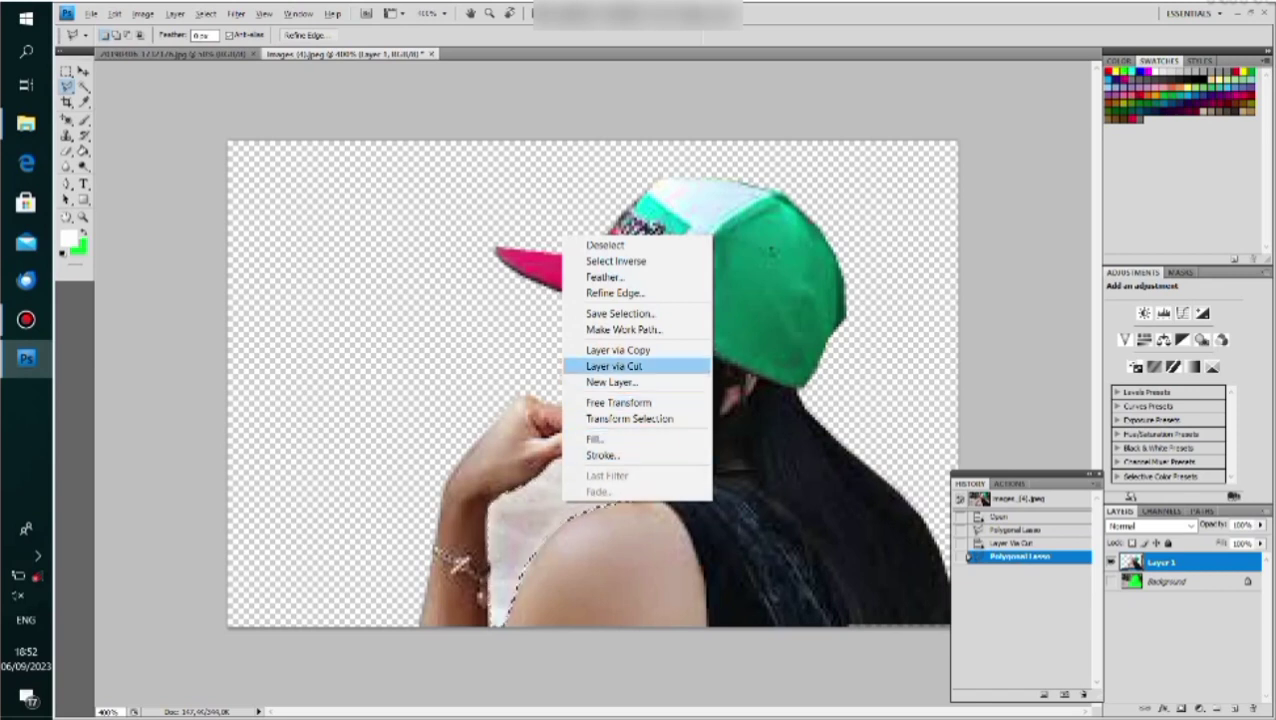
left_click(613, 366)
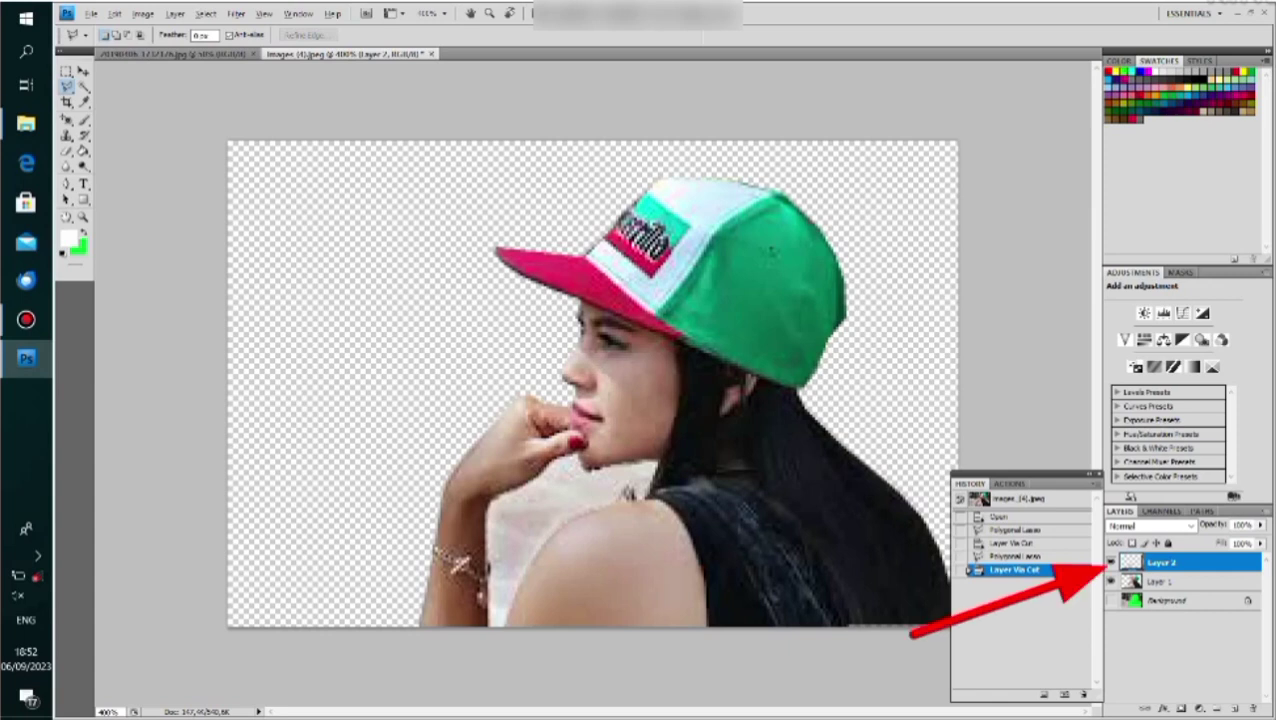
left_click(1110, 562)
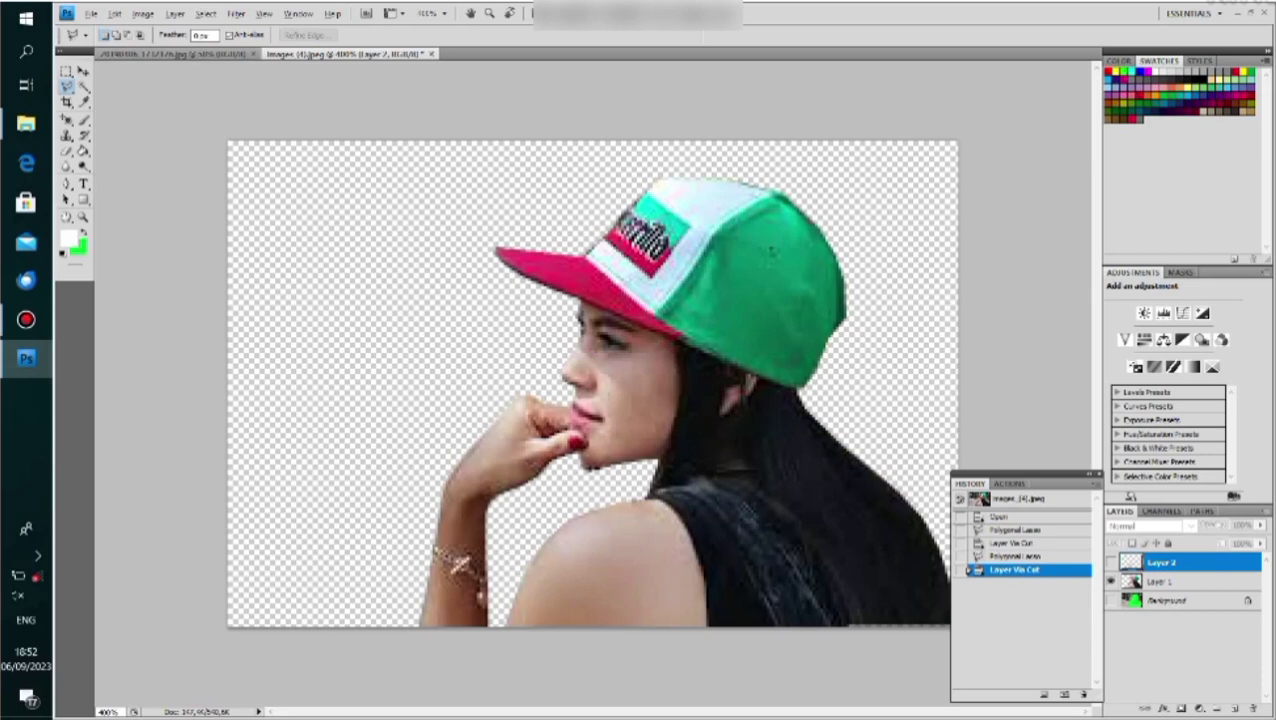
left_click(175, 53)
Step: Check the ship photo's Image Size (1152 px high, 72 pixels/inch) and cancel unchanged
left_click(143, 13)
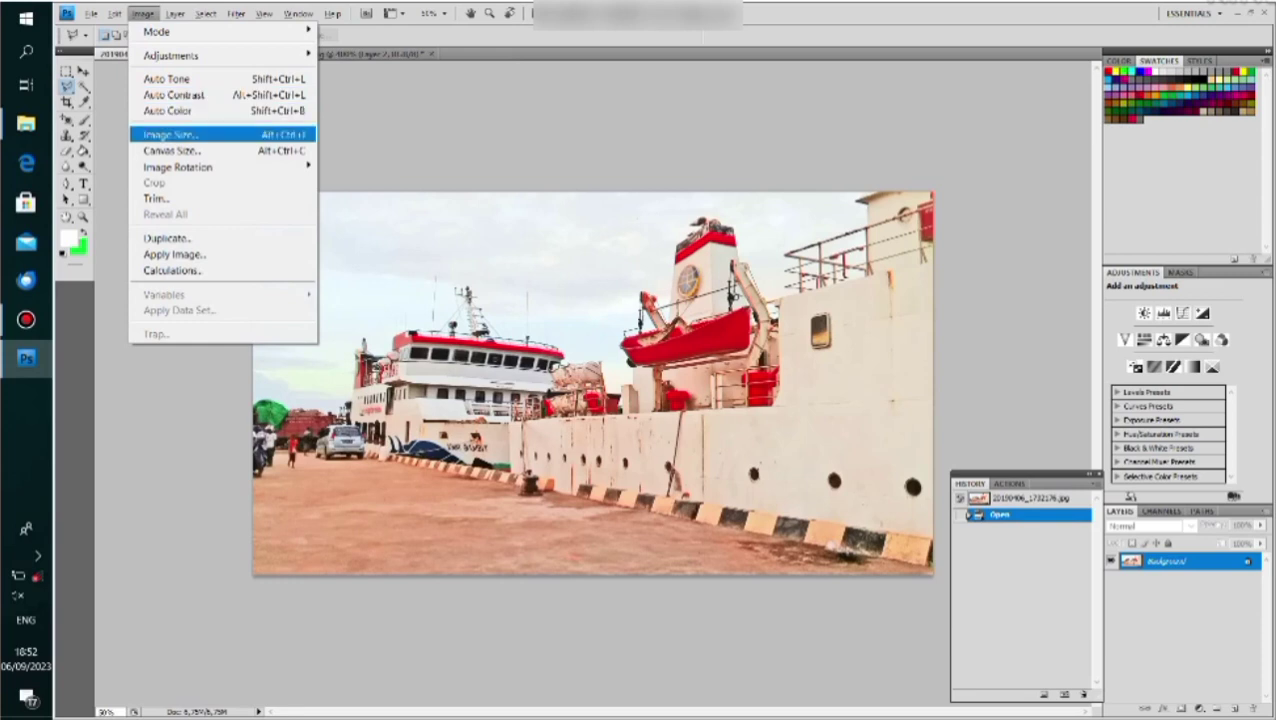
left_click(170, 134)
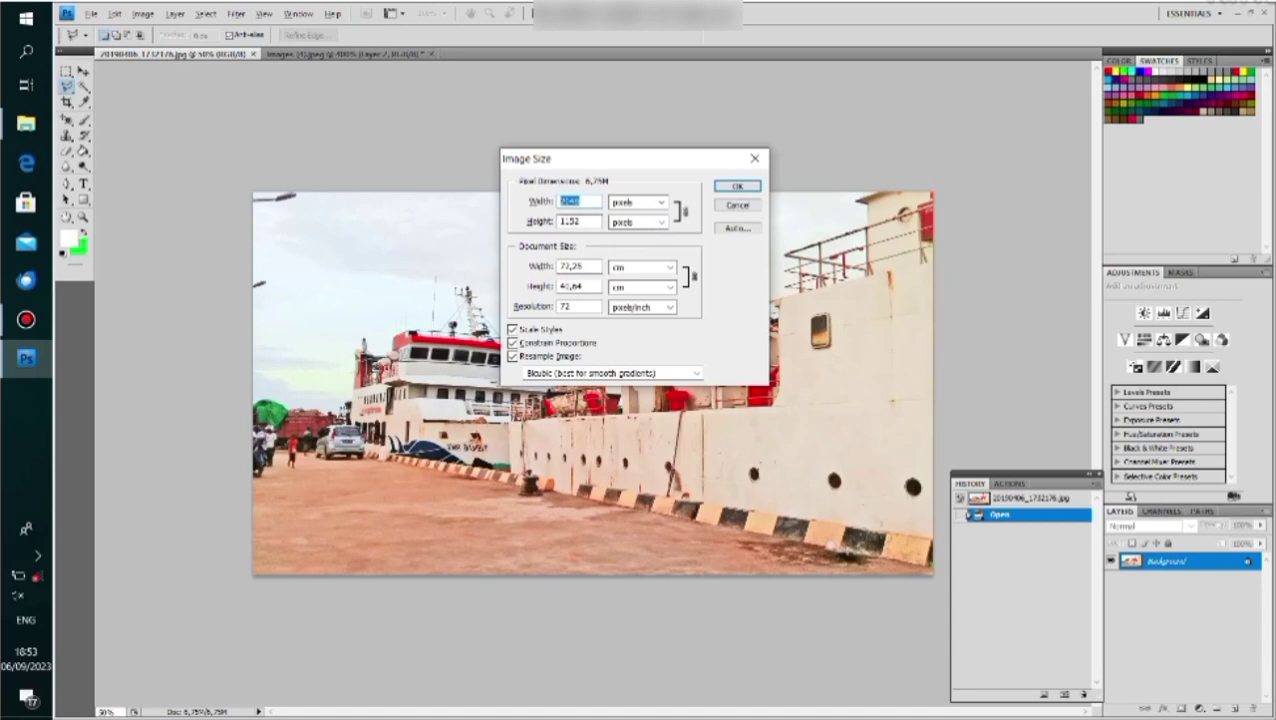
key("Escape")
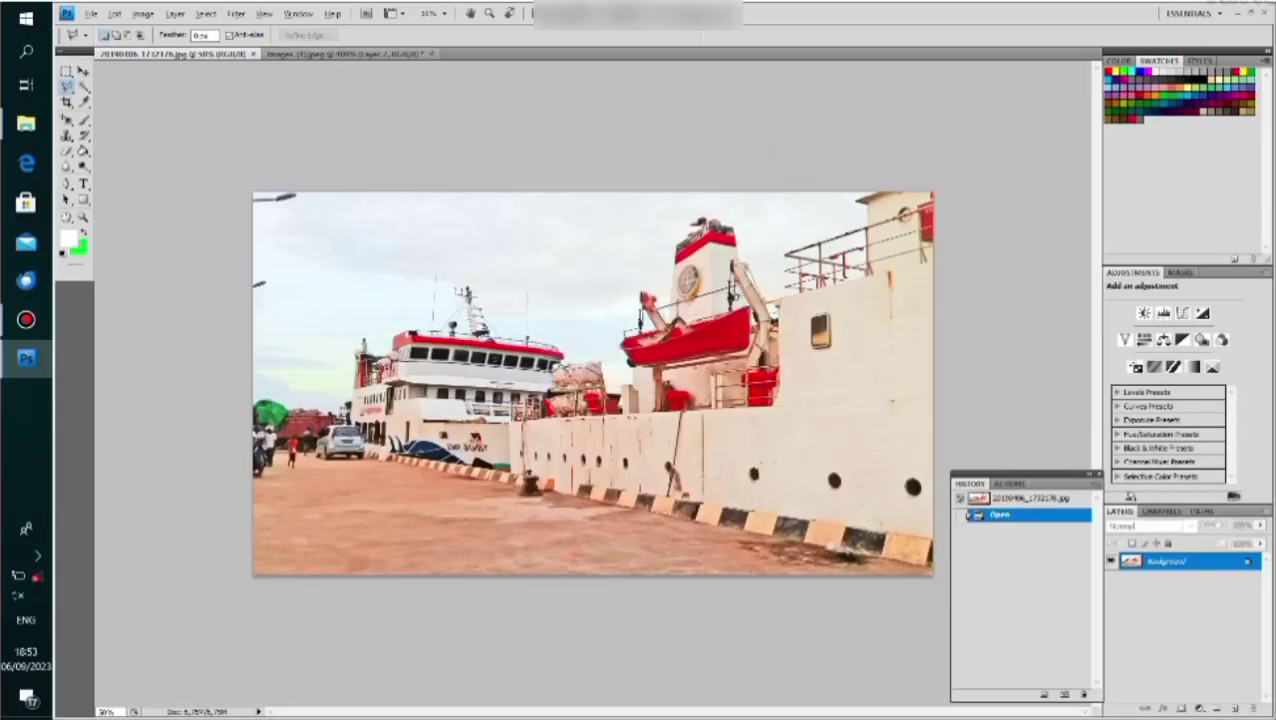
Step: Resize the images_(4) photo to 751 × 500 pixels with proportions constrained
left_click(350, 53)
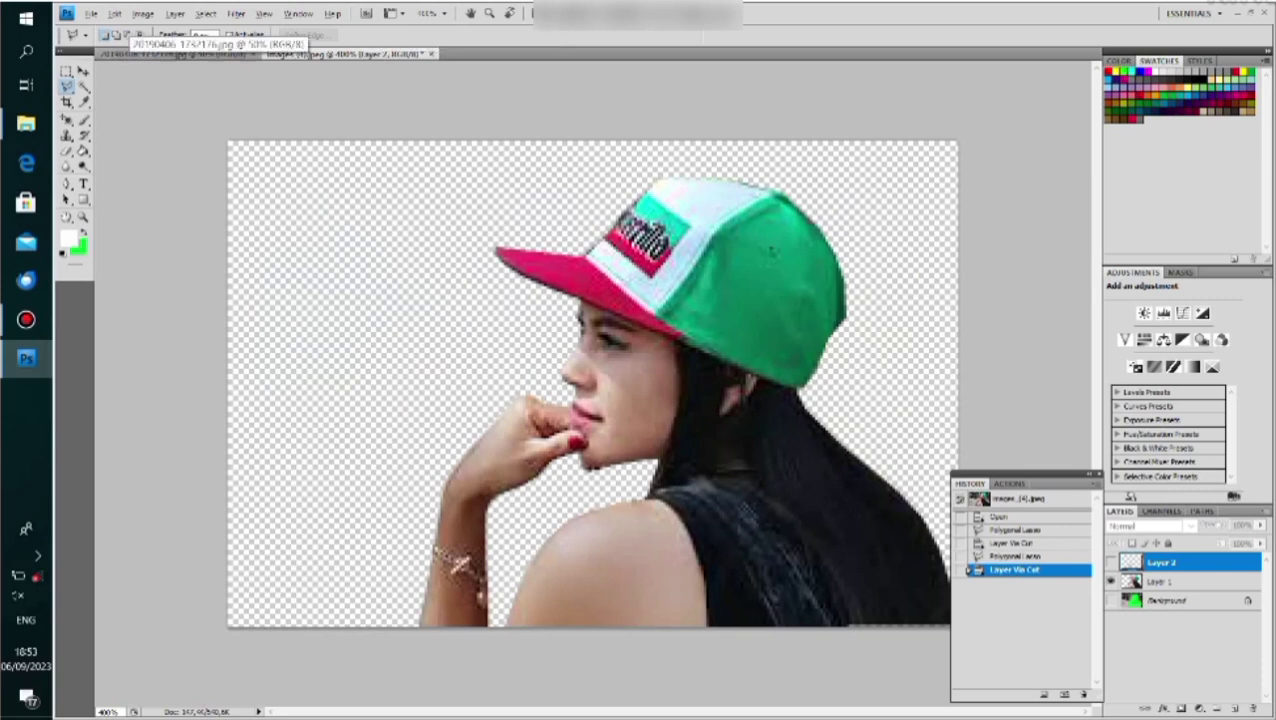
left_click(143, 13)
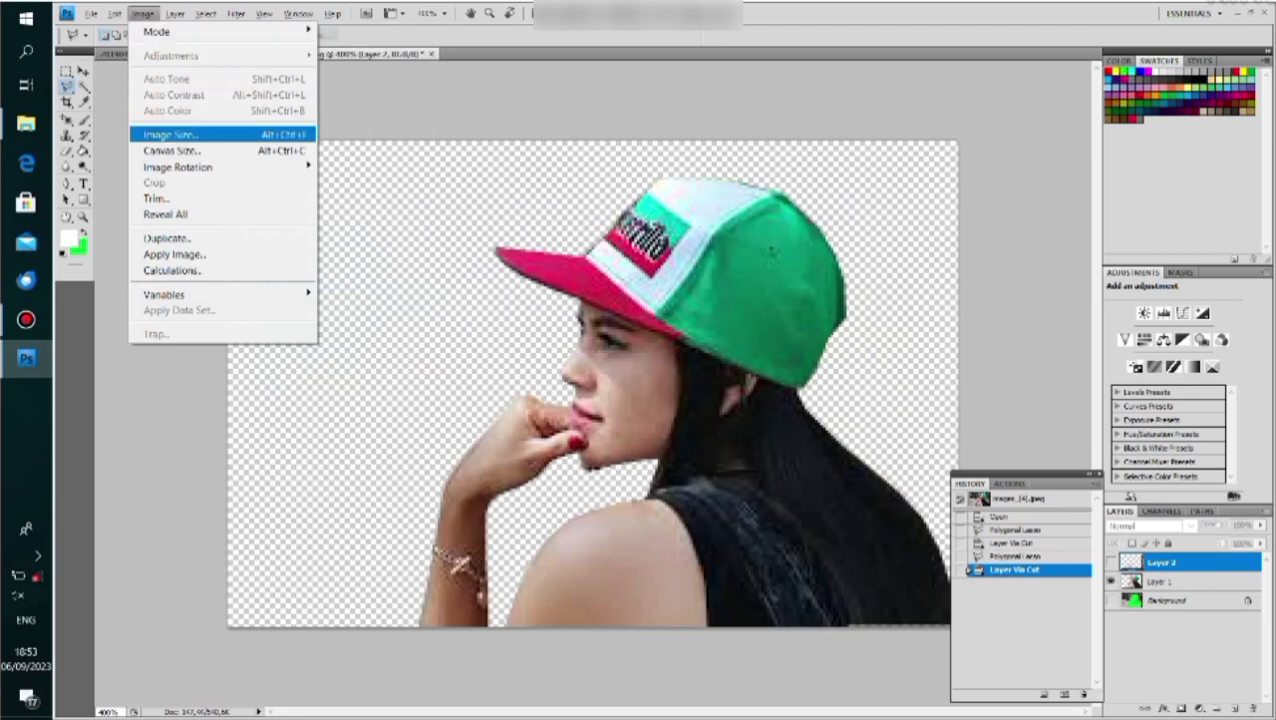
left_click(170, 134)
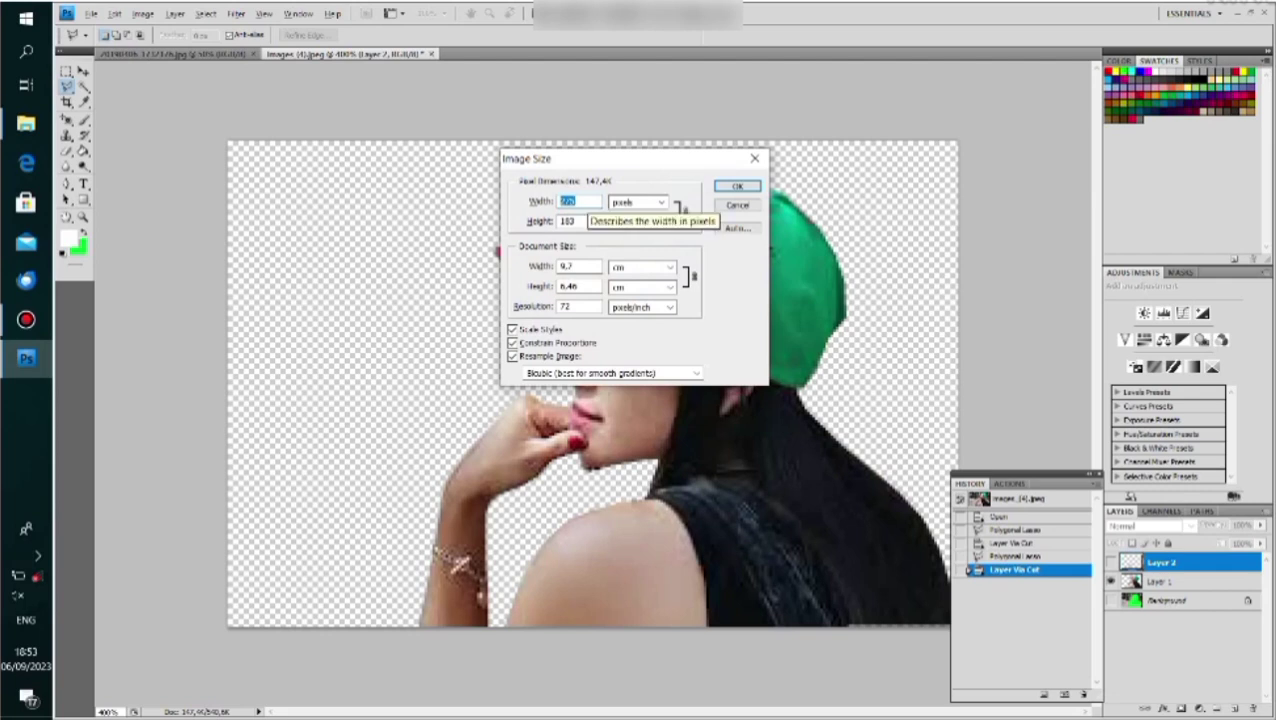
type("751")
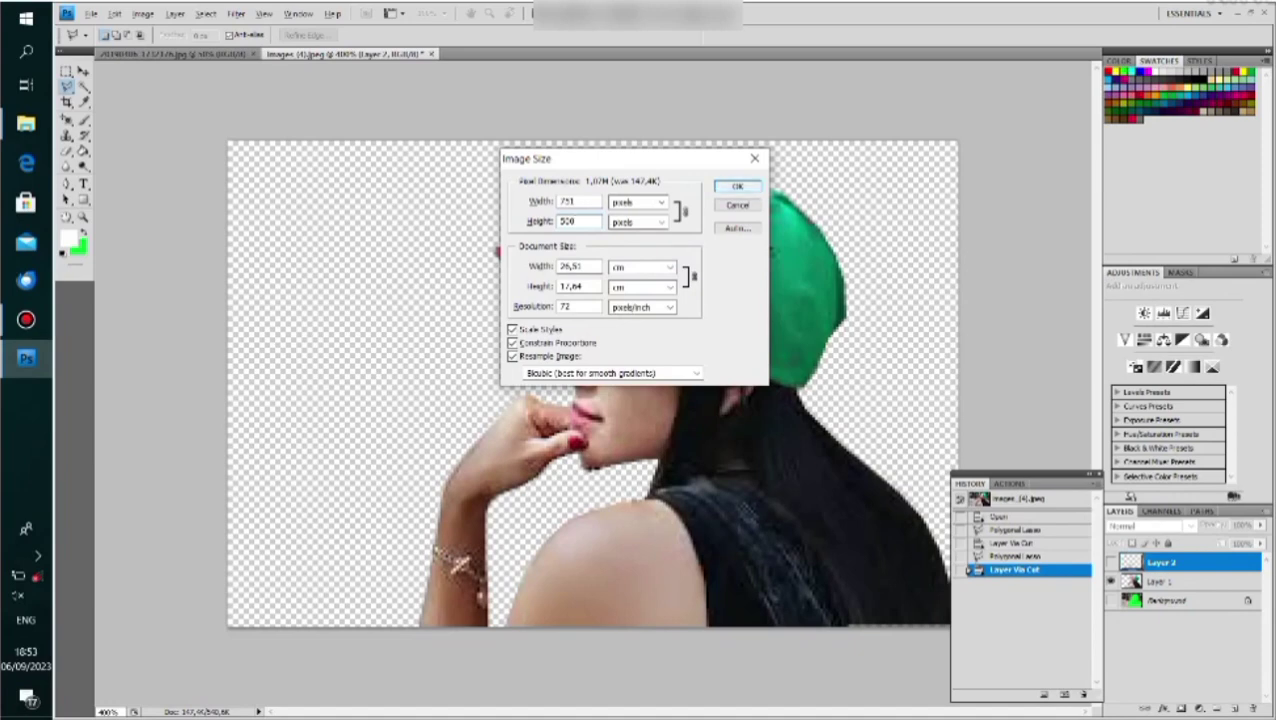
key("Return")
scroll(595, 383, "up", 1)
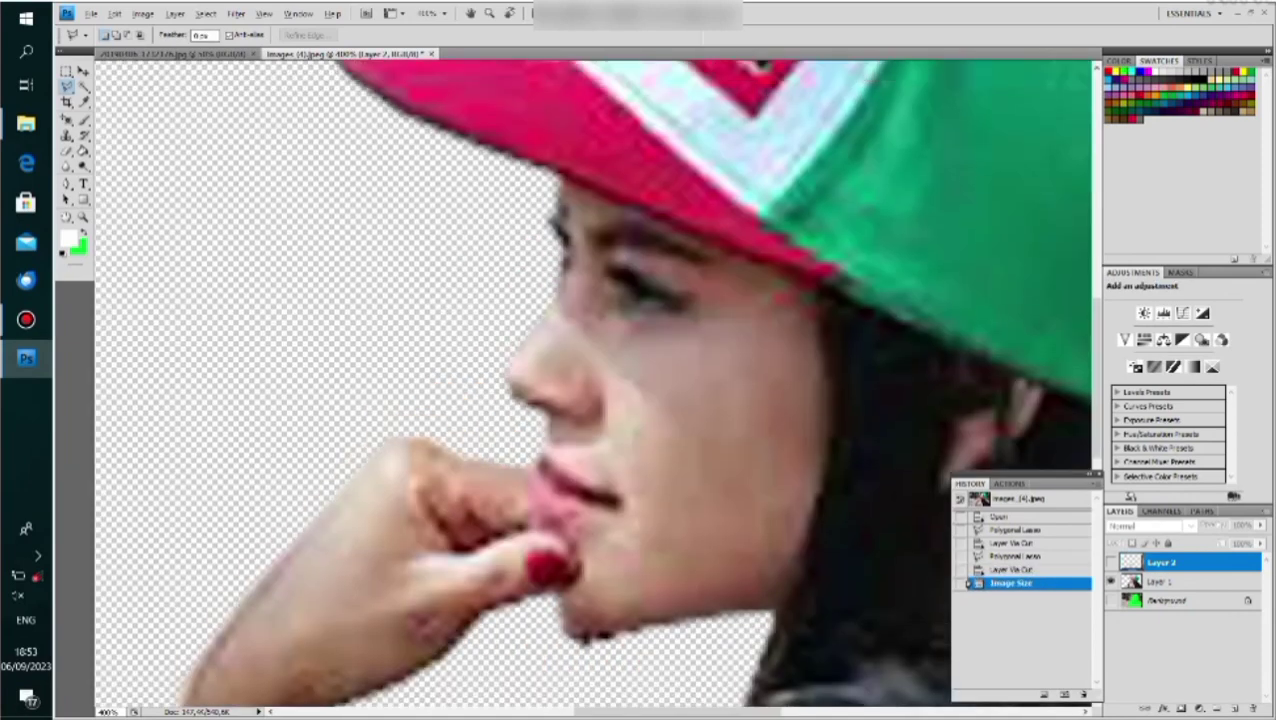
scroll(595, 383, "up", 2)
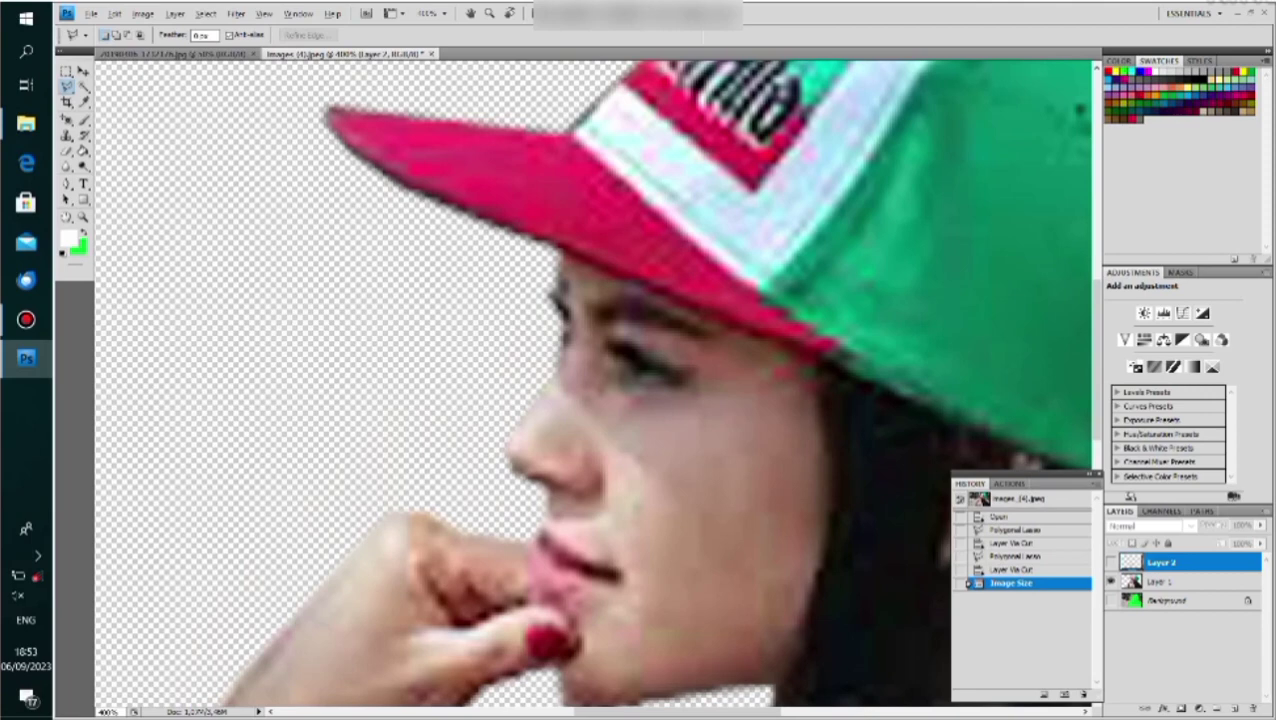
Step: Activate the Move tool on the woman's cut-out image, then bring the harbour ship photo forward
left_click(250, 53)
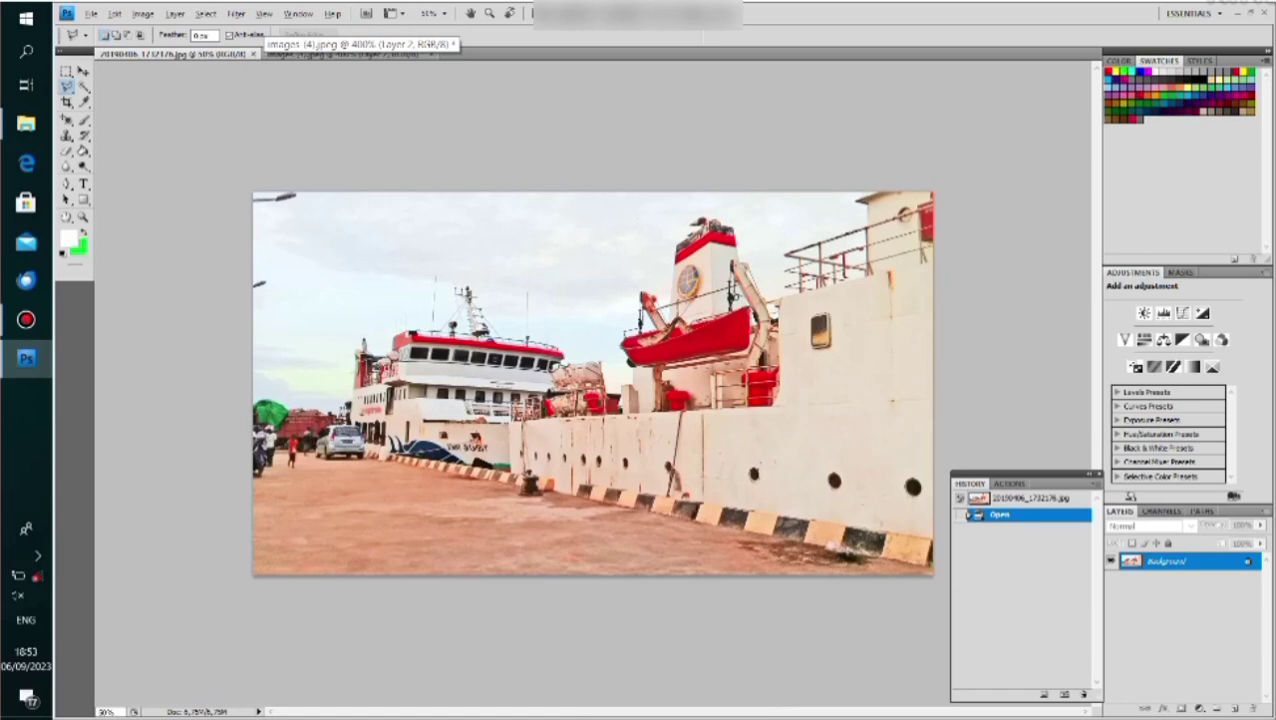
left_click(308, 53)
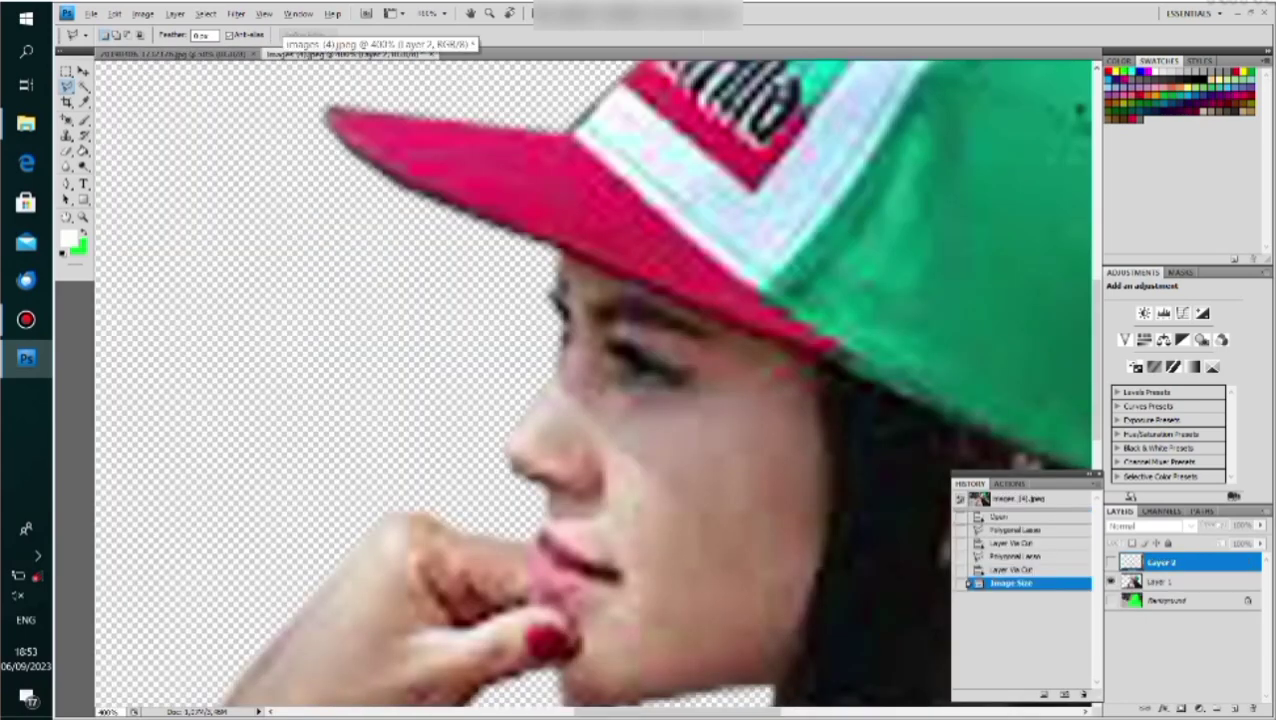
key("v")
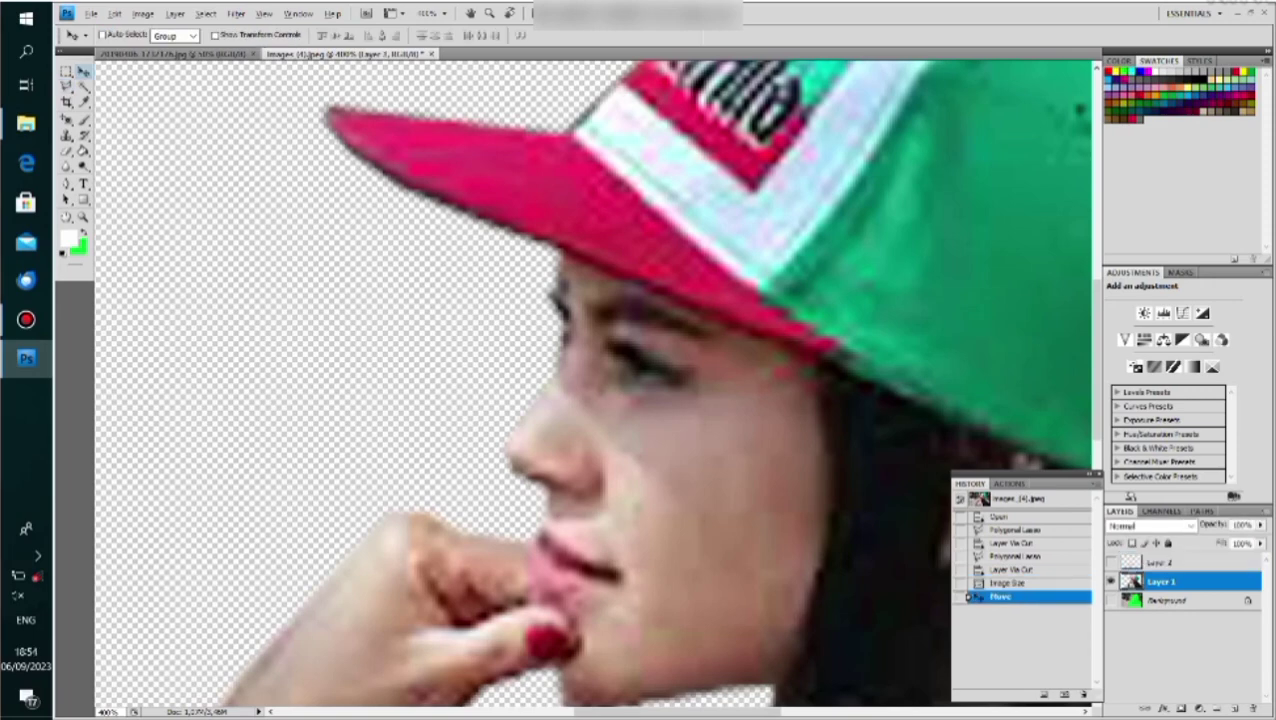
left_click_drag(700, 500, 305, 140)
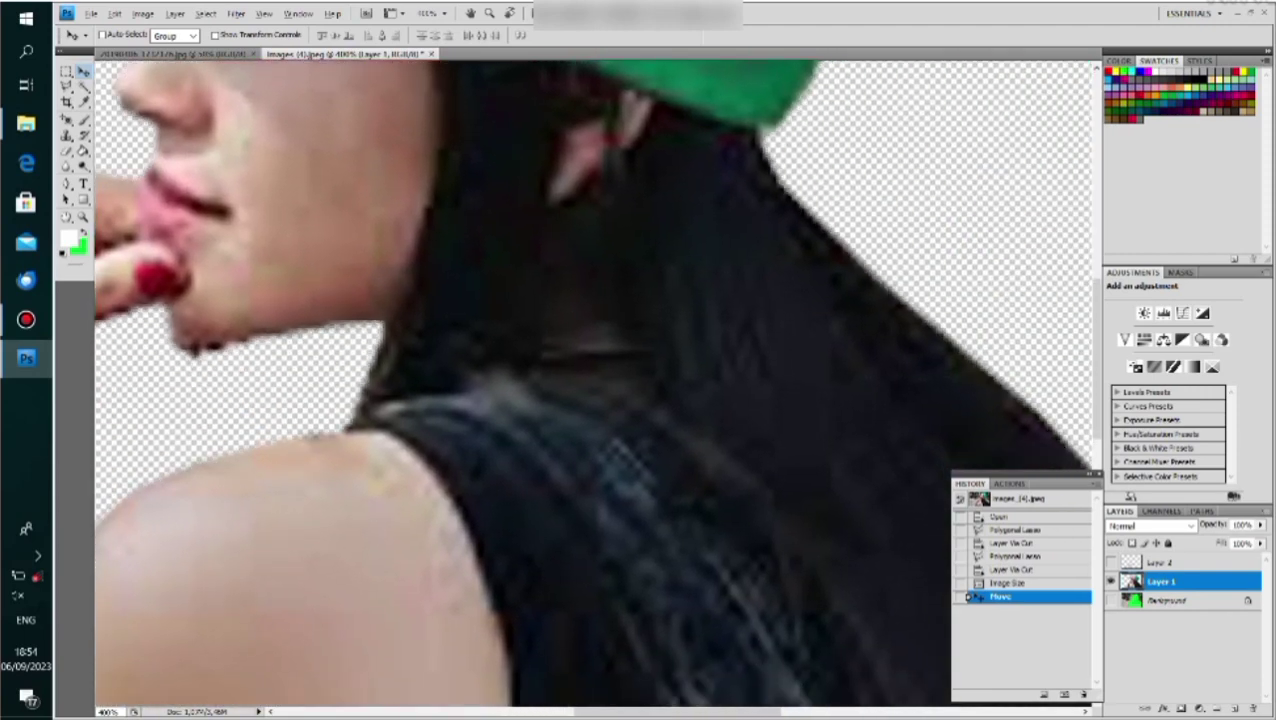
key("ctrl+Tab")
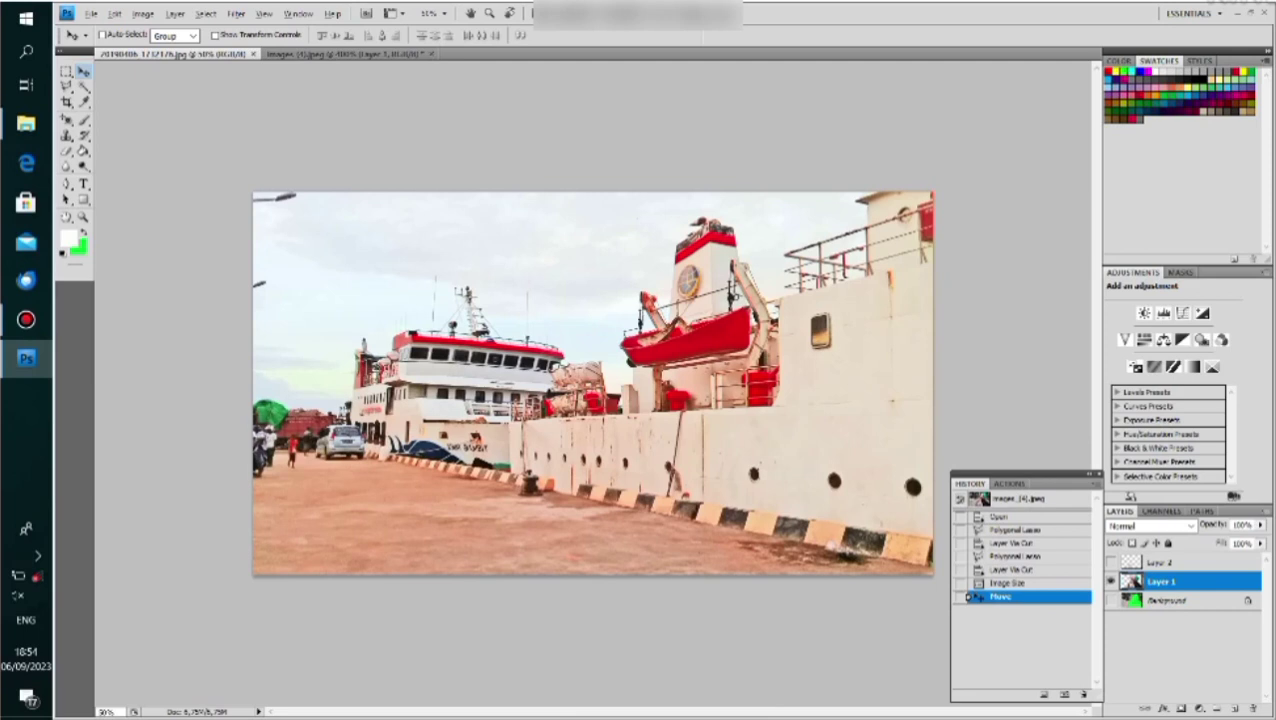
Step: Drag the cut-out woman onto the harbour ship photo as Layer 1, at its lower-right corner
left_click_drag(350, 53, 831, 462)
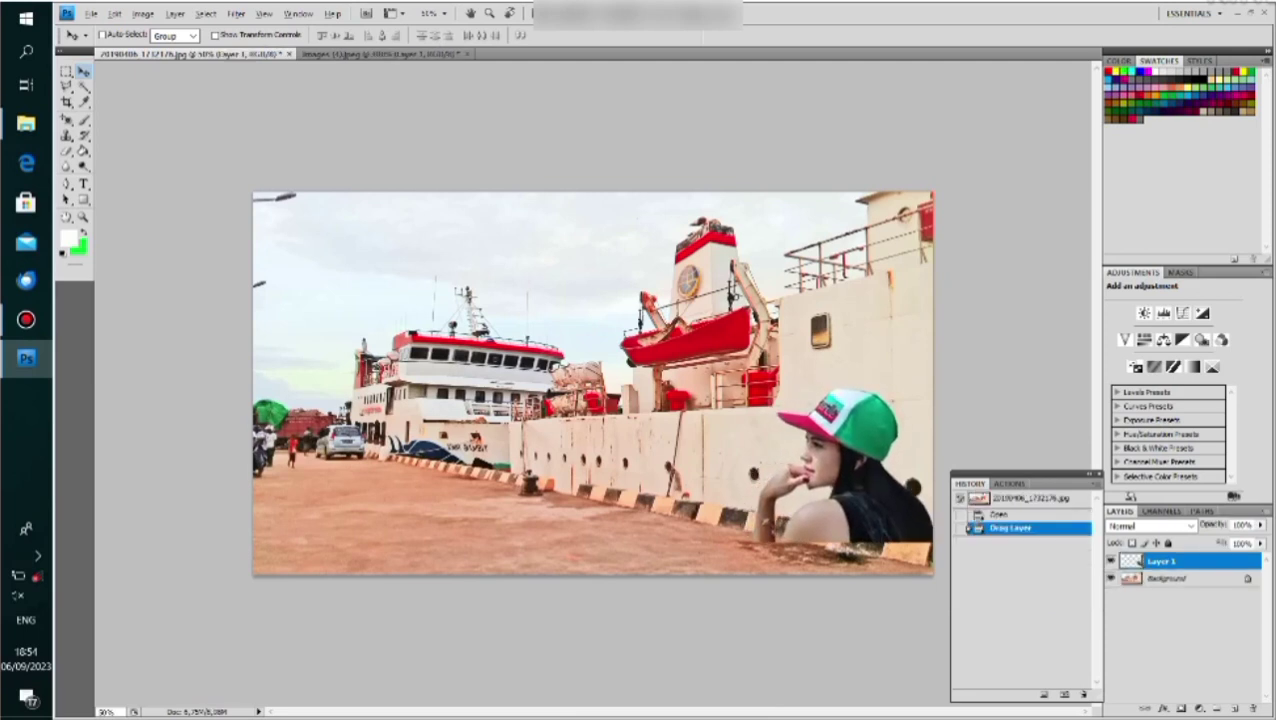
left_click_drag(831, 462, 830, 494)
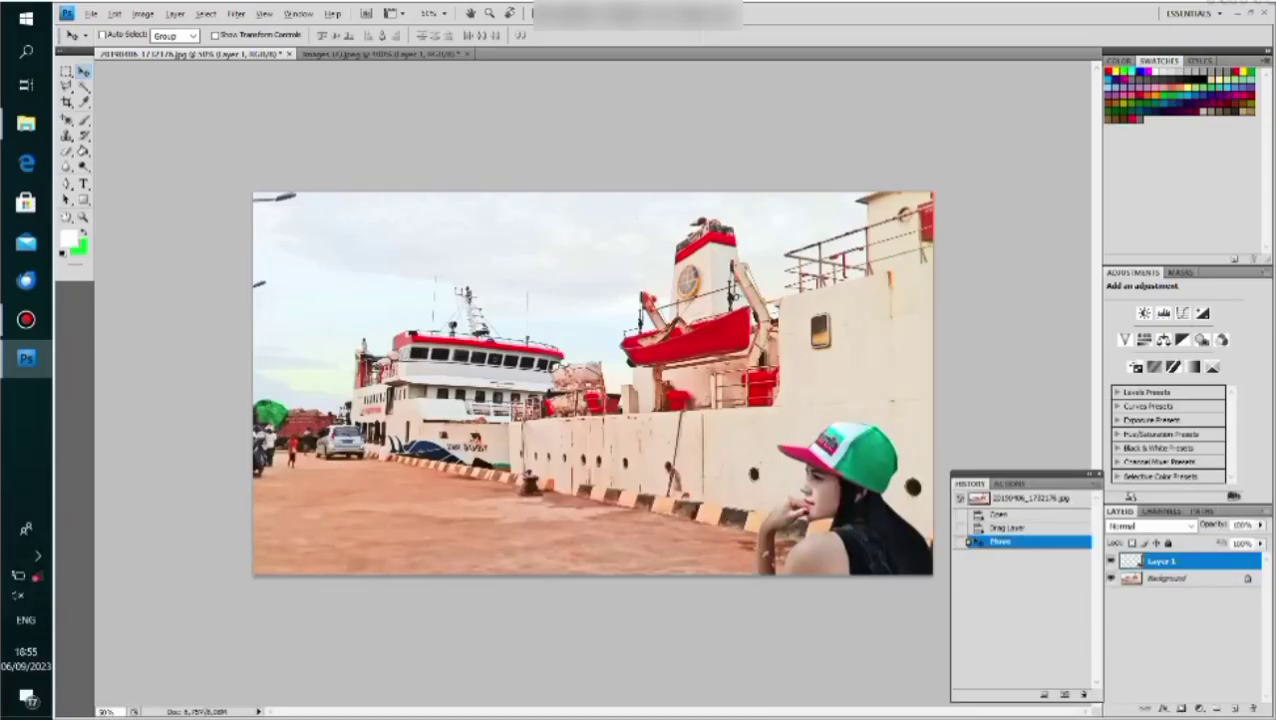
Step: Raise the Saturation of the woman's Layer 1 in Hue/Saturation and apply it
left_click(143, 13)
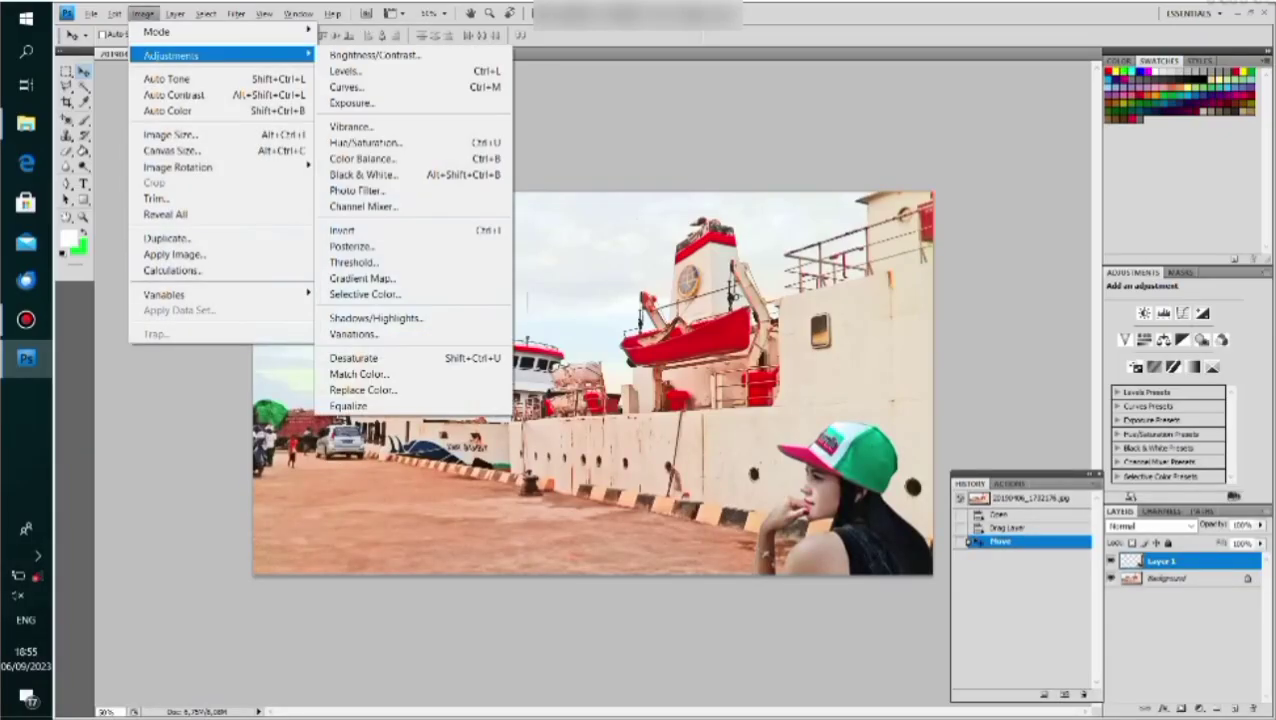
key("Right")
key("Down")
key("Down")
key("Down")
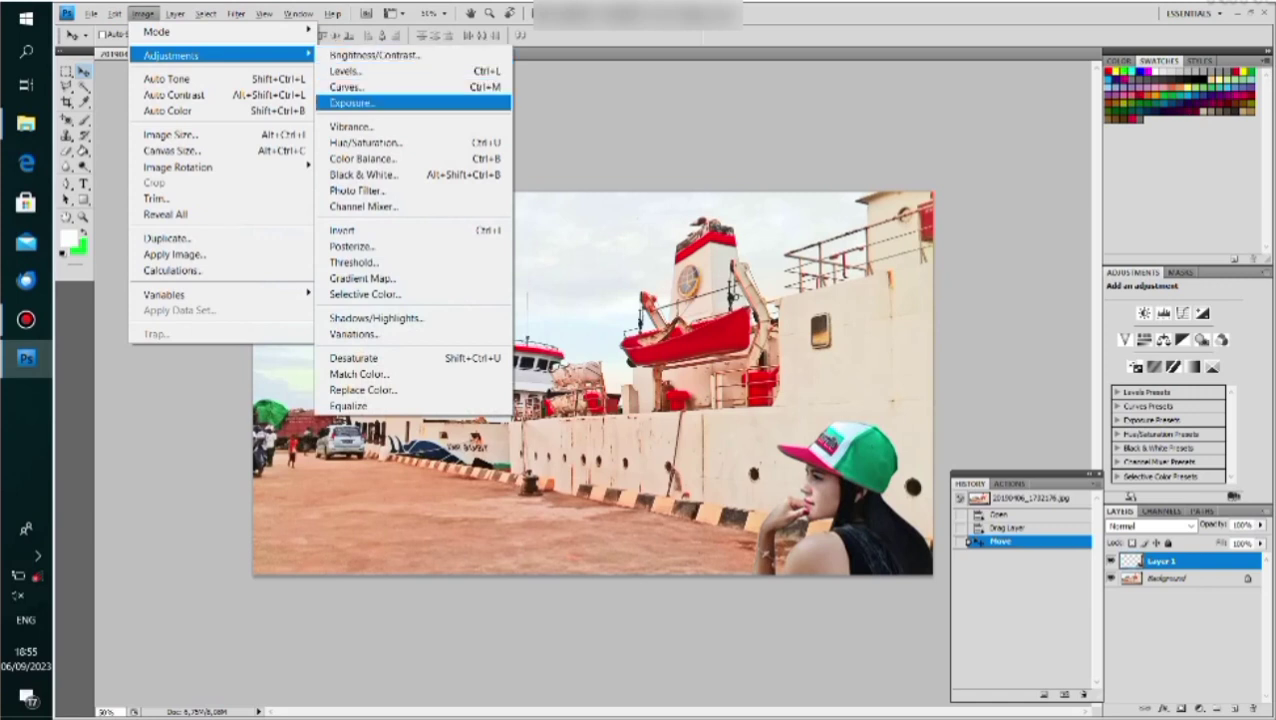
key("Down")
key("Down")
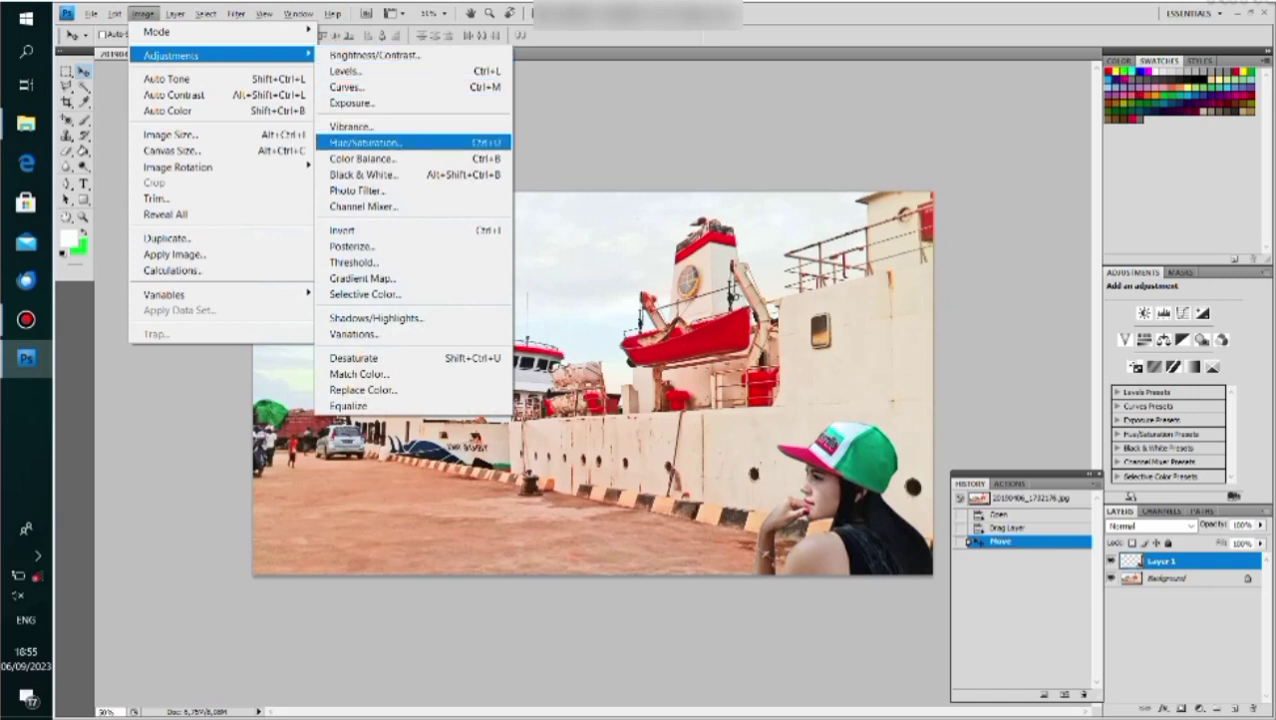
key("Return")
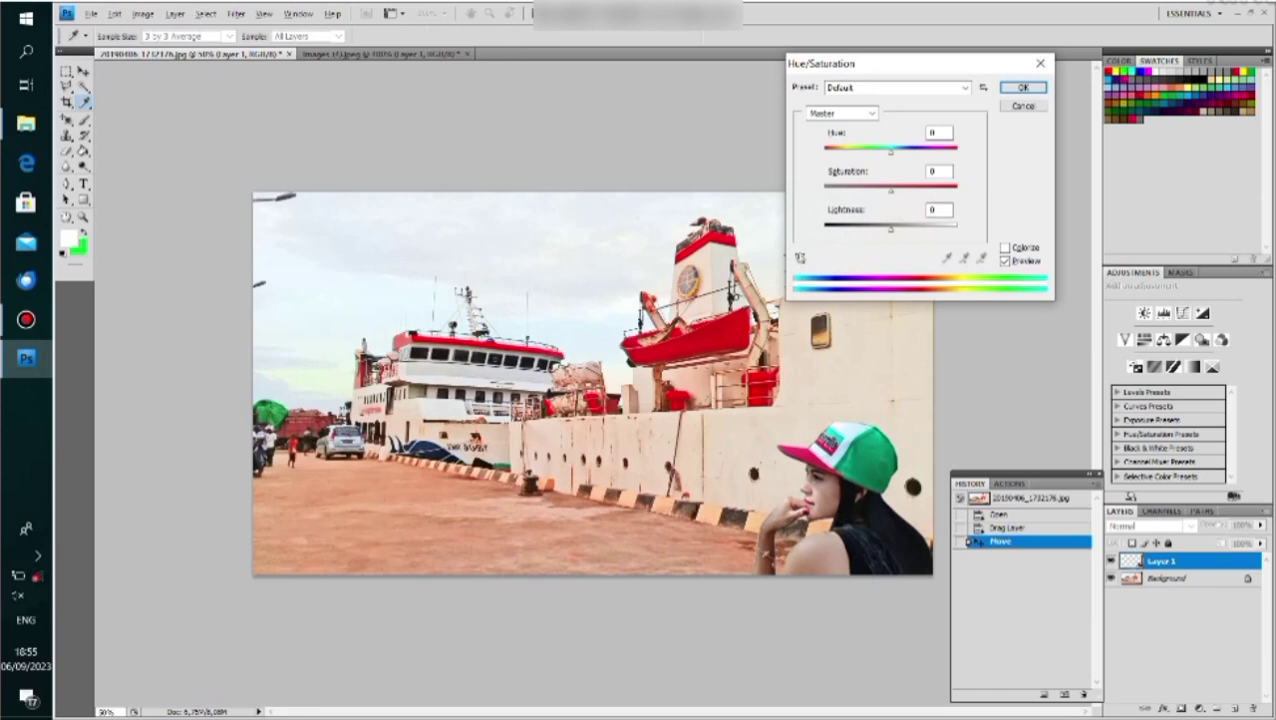
key("Tab")
key("shift+Up")
key("shift+Up")
key("shift+Up")
key("shift+Up")
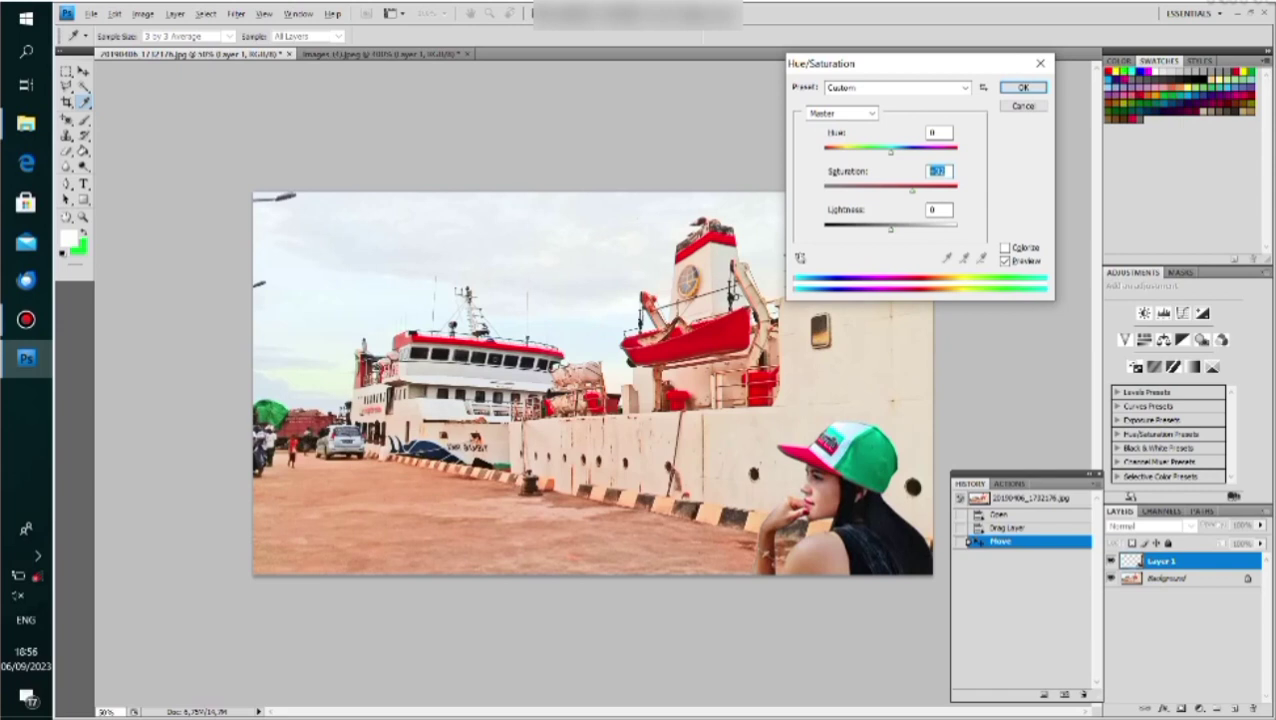
key("Return")
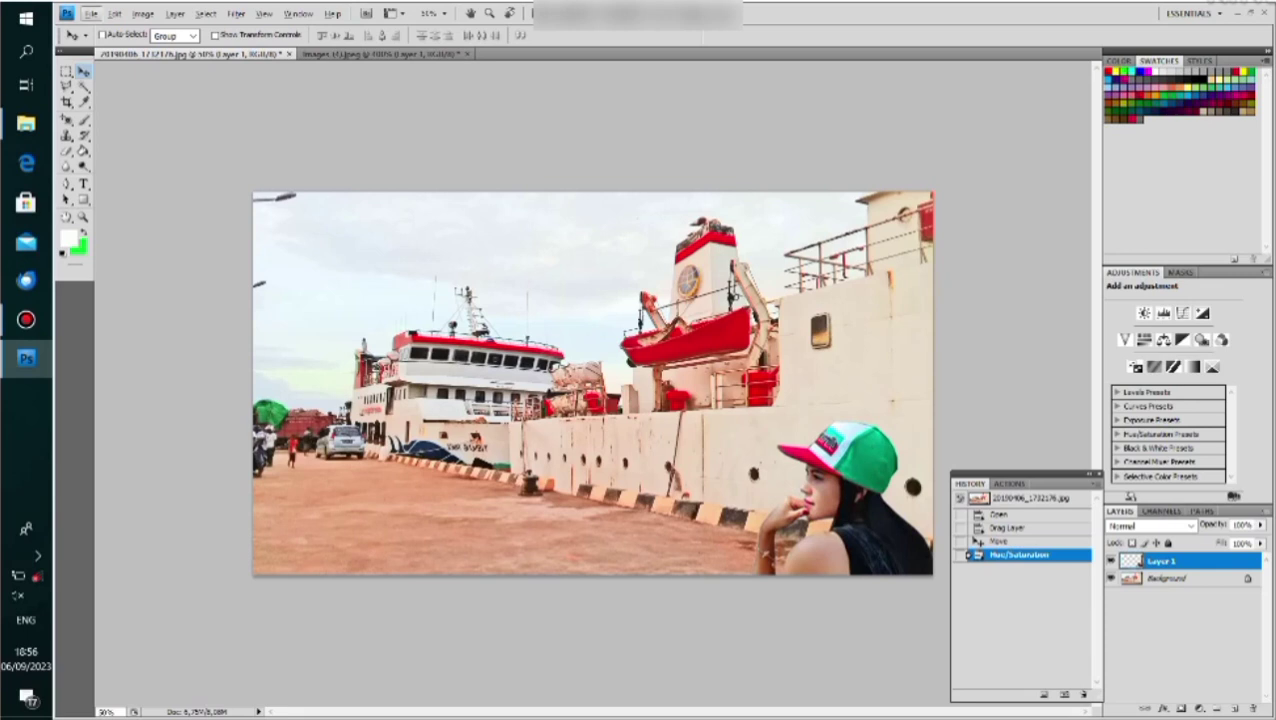
Step: Save the composite in Documents as JPEG gambar2.jpg, accepting the default JPEG options
left_click(90, 14)
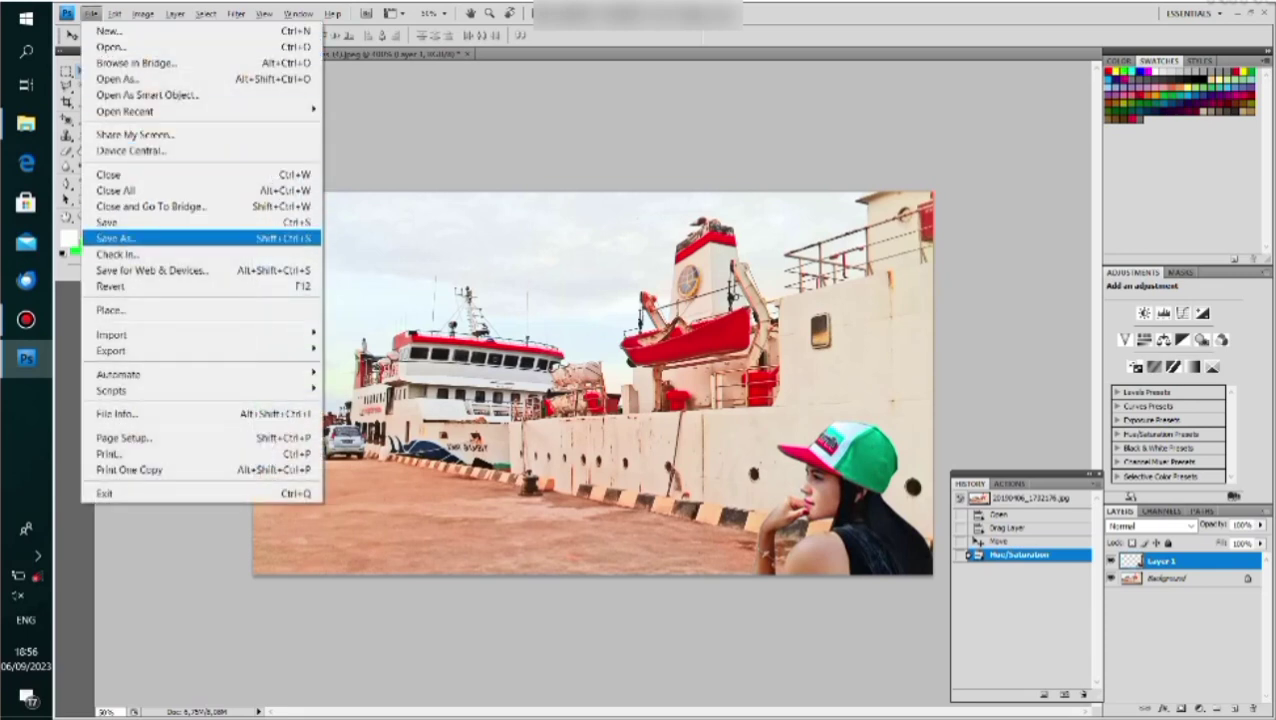
left_click(115, 238)
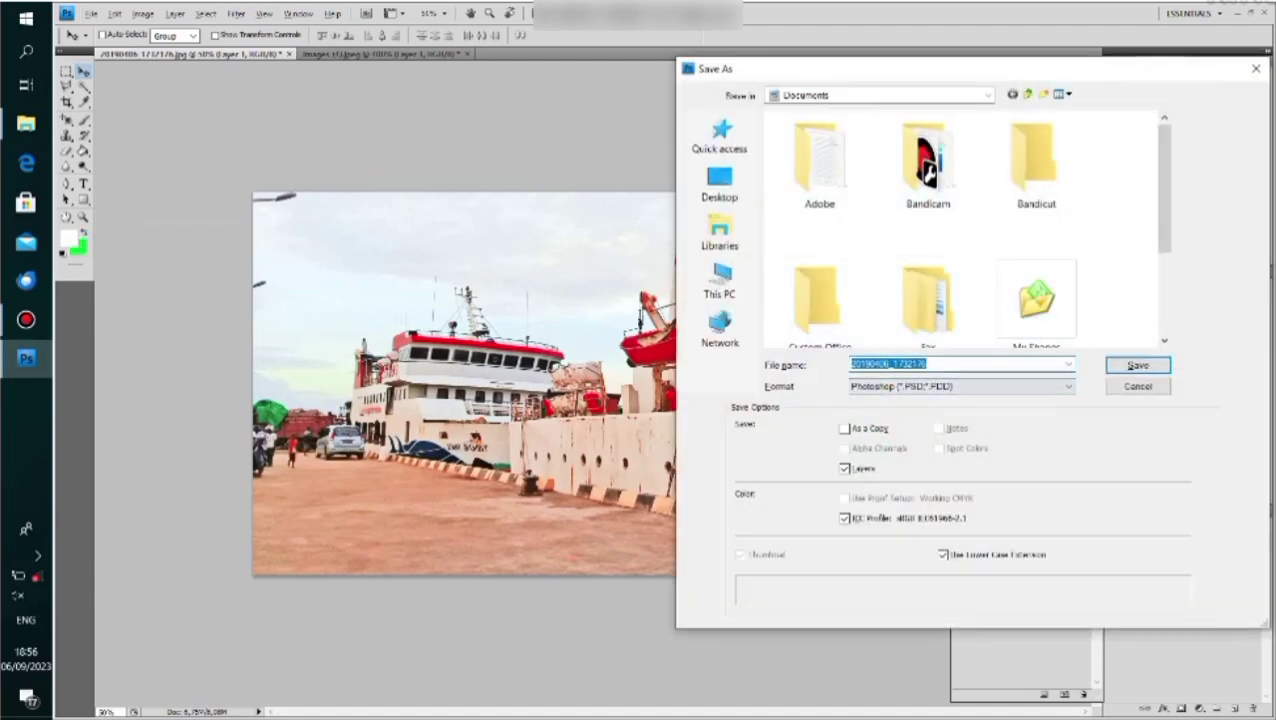
type("c")
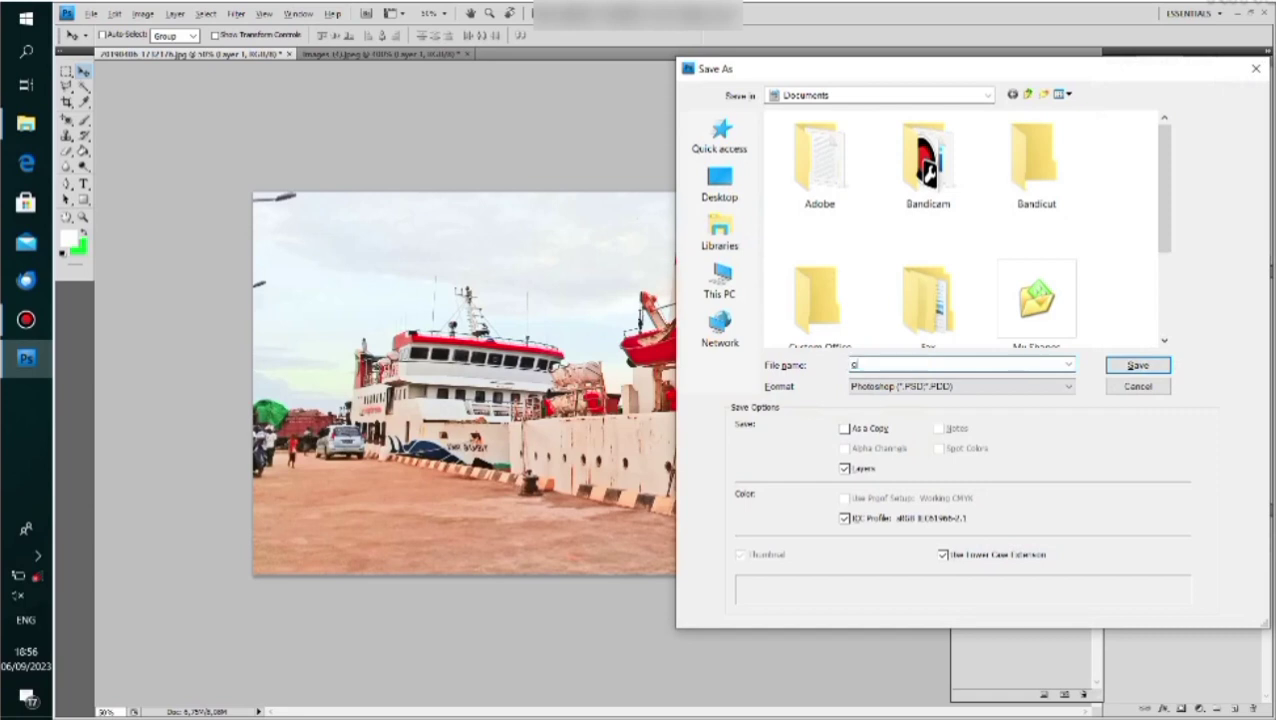
type("omb")
type("ar2")
key("Tab")
key("alt+Down")
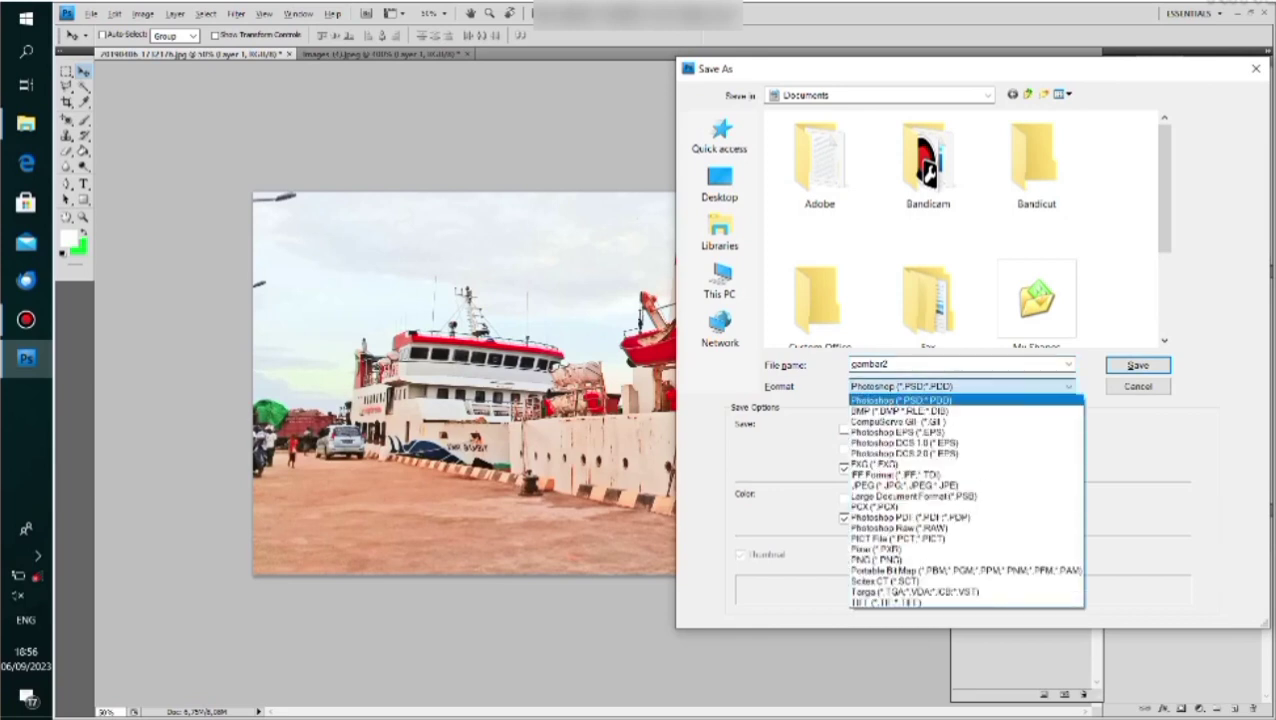
key("Down")
key("Down")
key("Down")
key("Down")
key("Down")
key("Down")
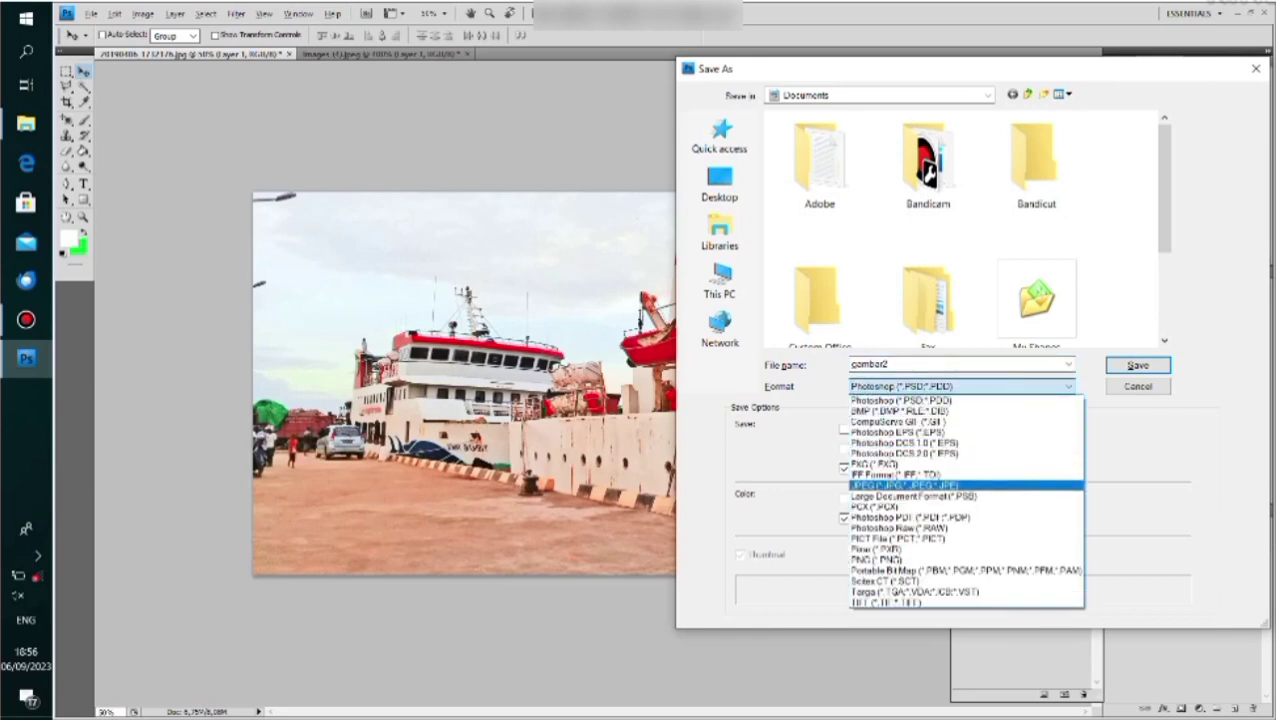
key("Return")
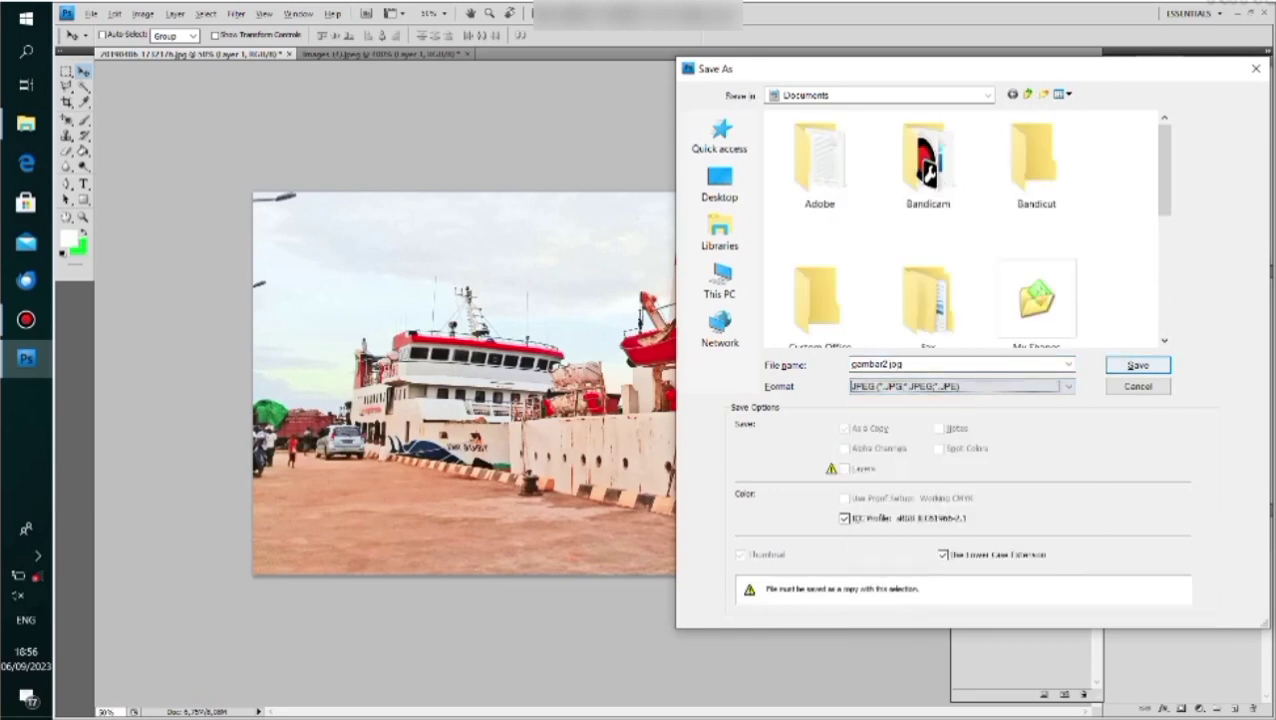
key("Return")
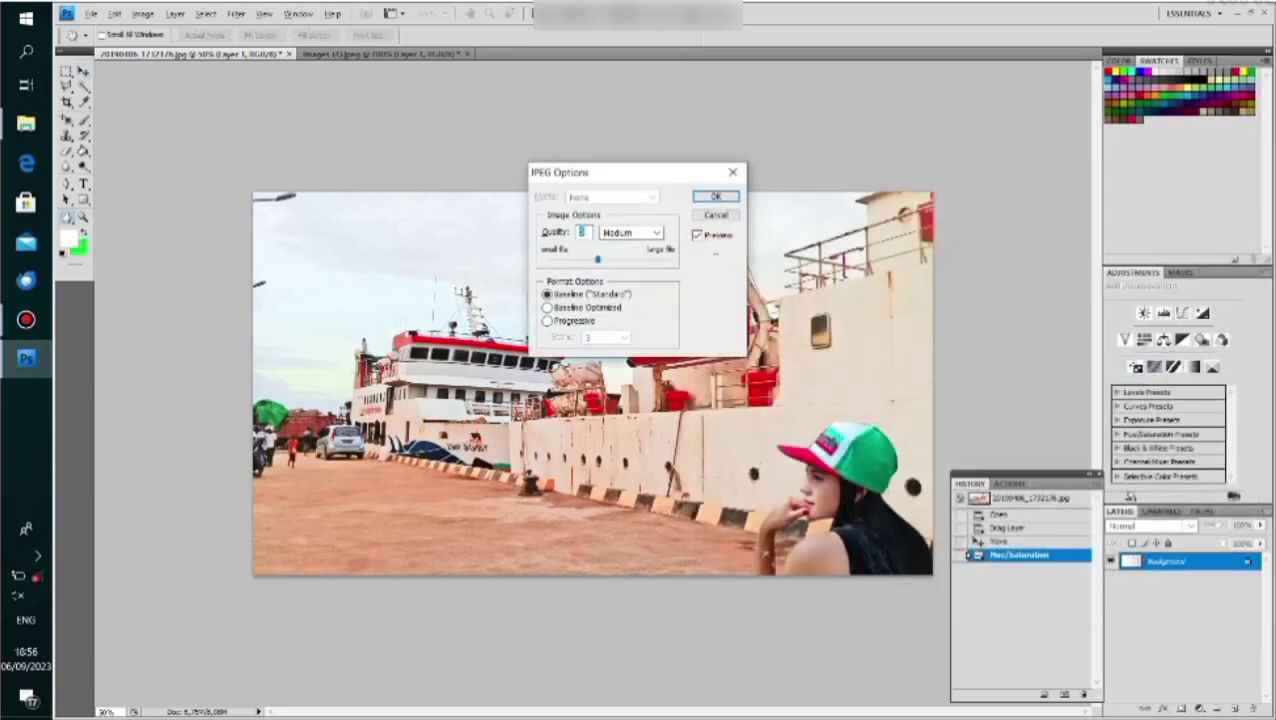
key("Return")
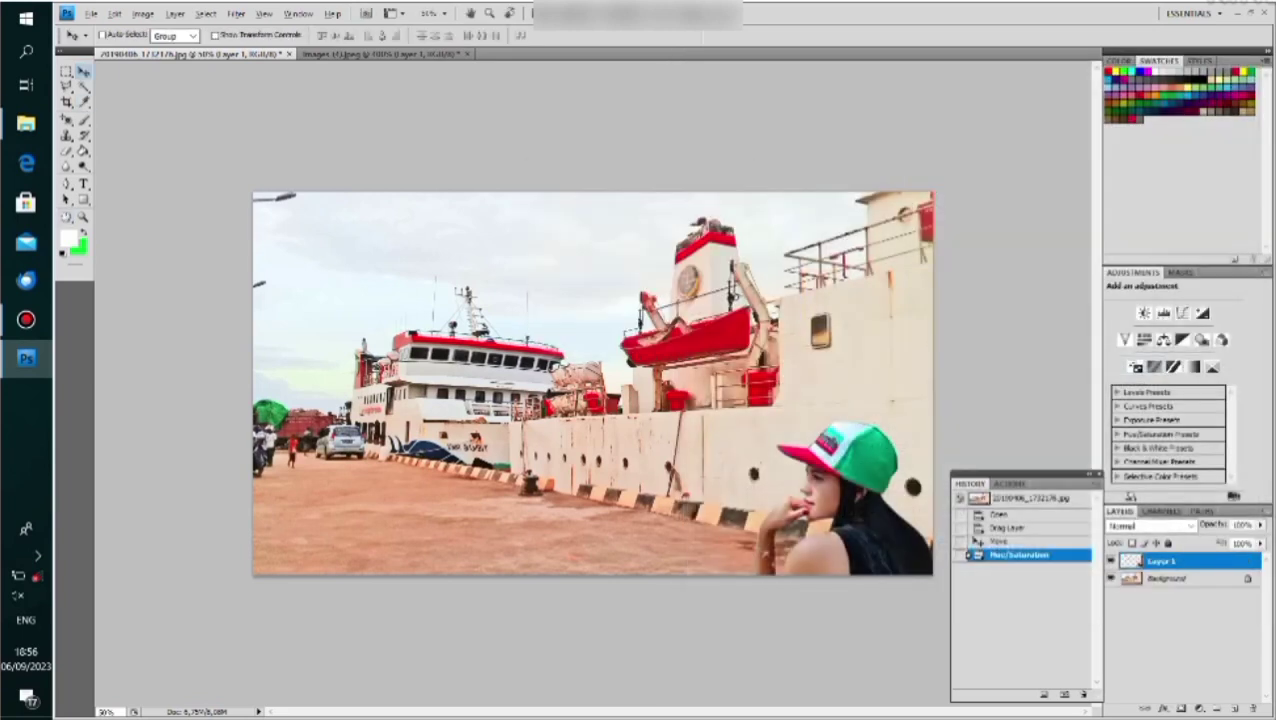
left_click(26, 124)
Step: Collapse Data (D:) in File Explorer and open gambar2 from the Documents folder
left_click(72, 155)
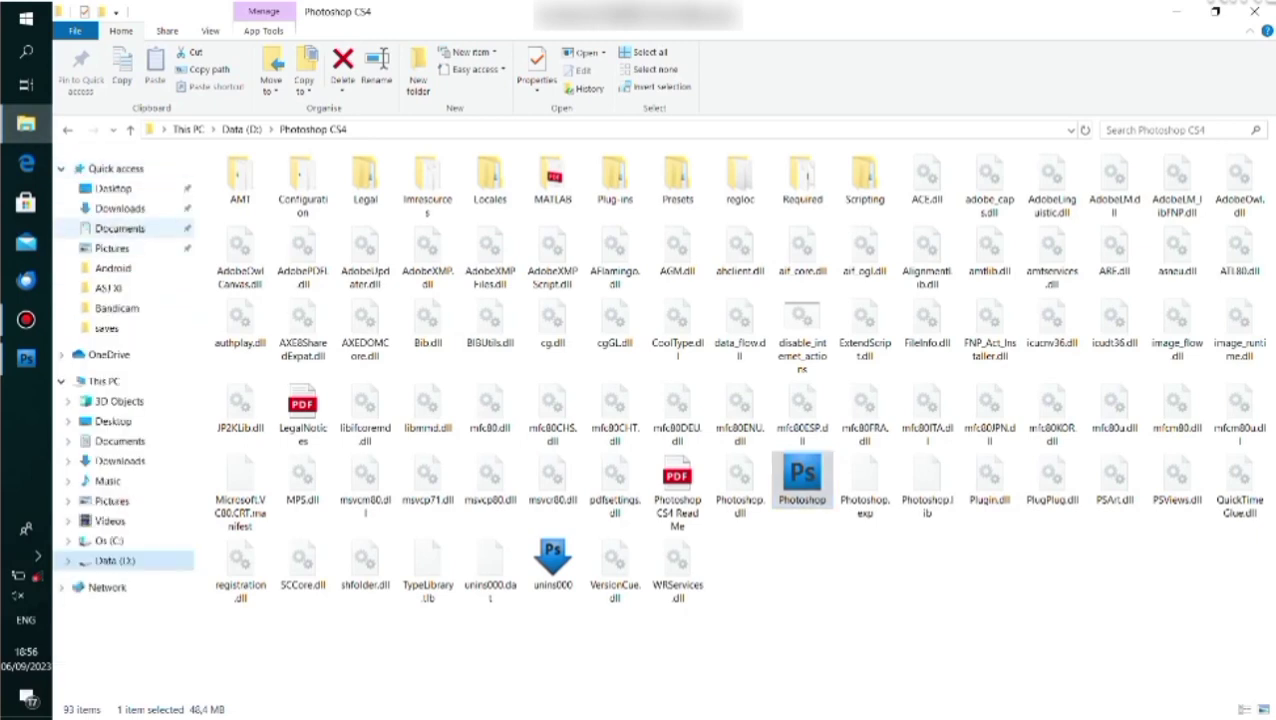
left_click(120, 228)
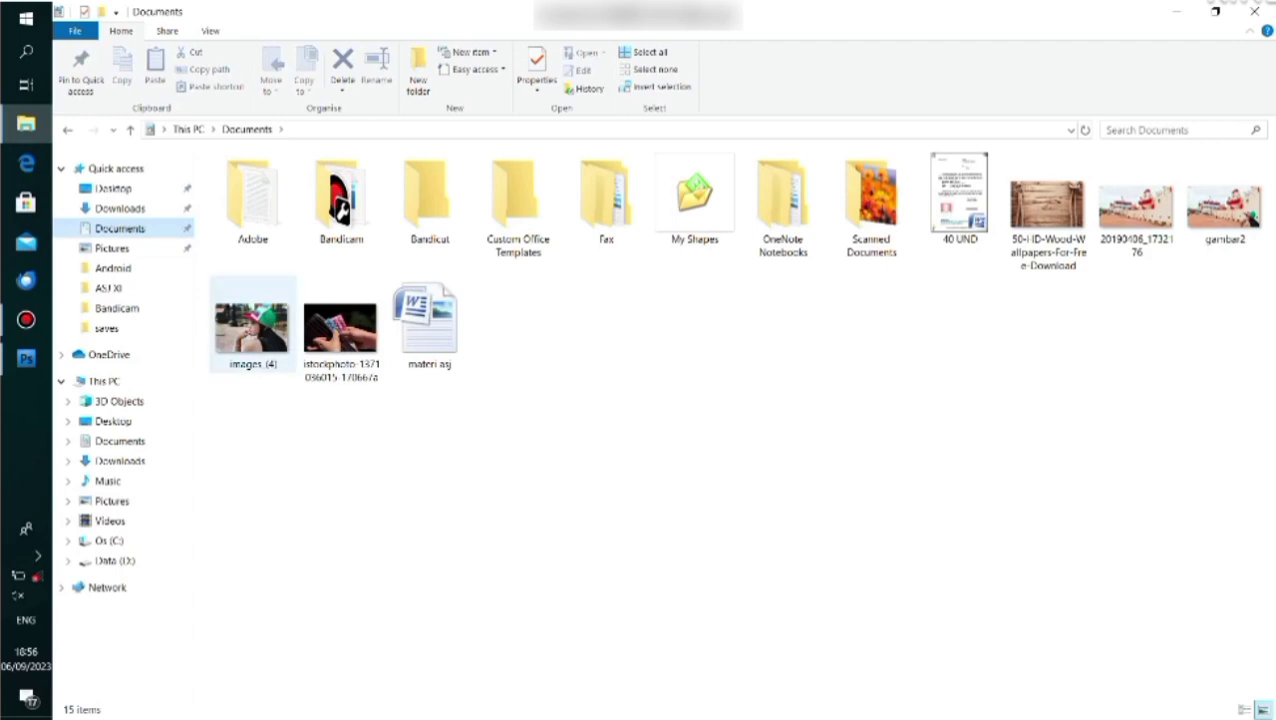
left_click(250, 325)
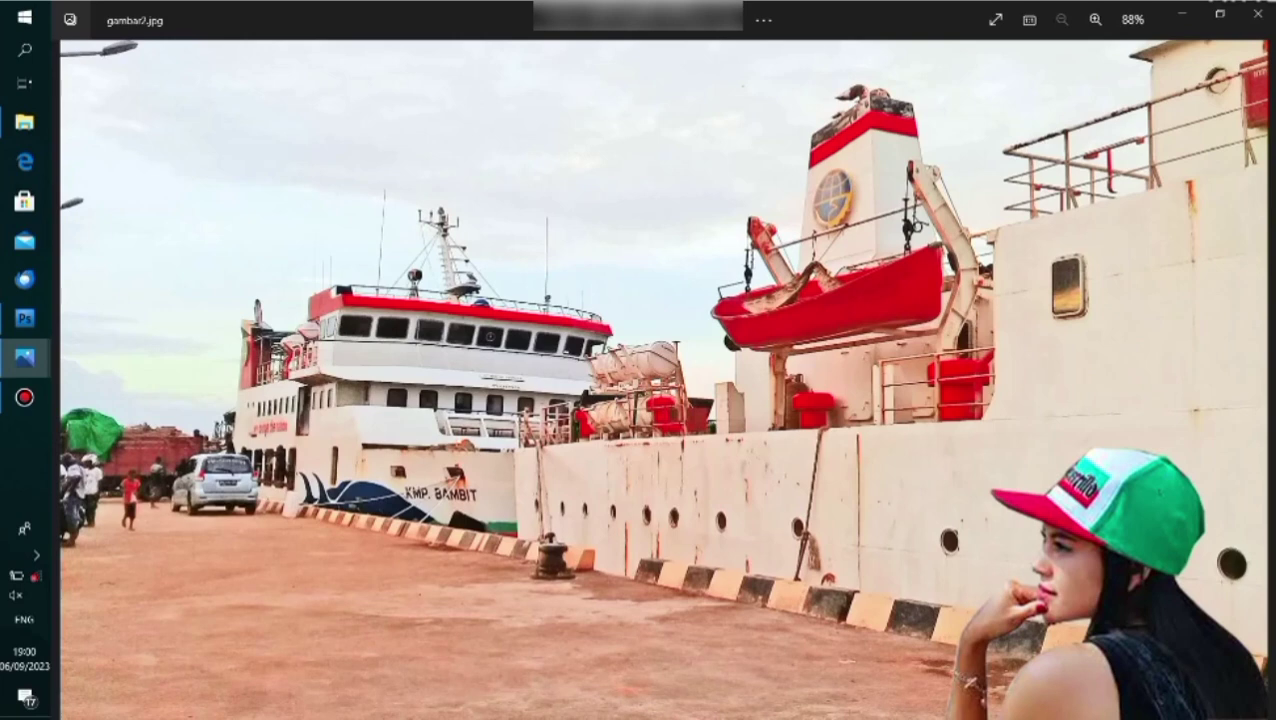
Step: Zoom gambar2.jpg in Photos to about 379% to inspect the ship's lifeboats and deck
left_click(1095, 19)
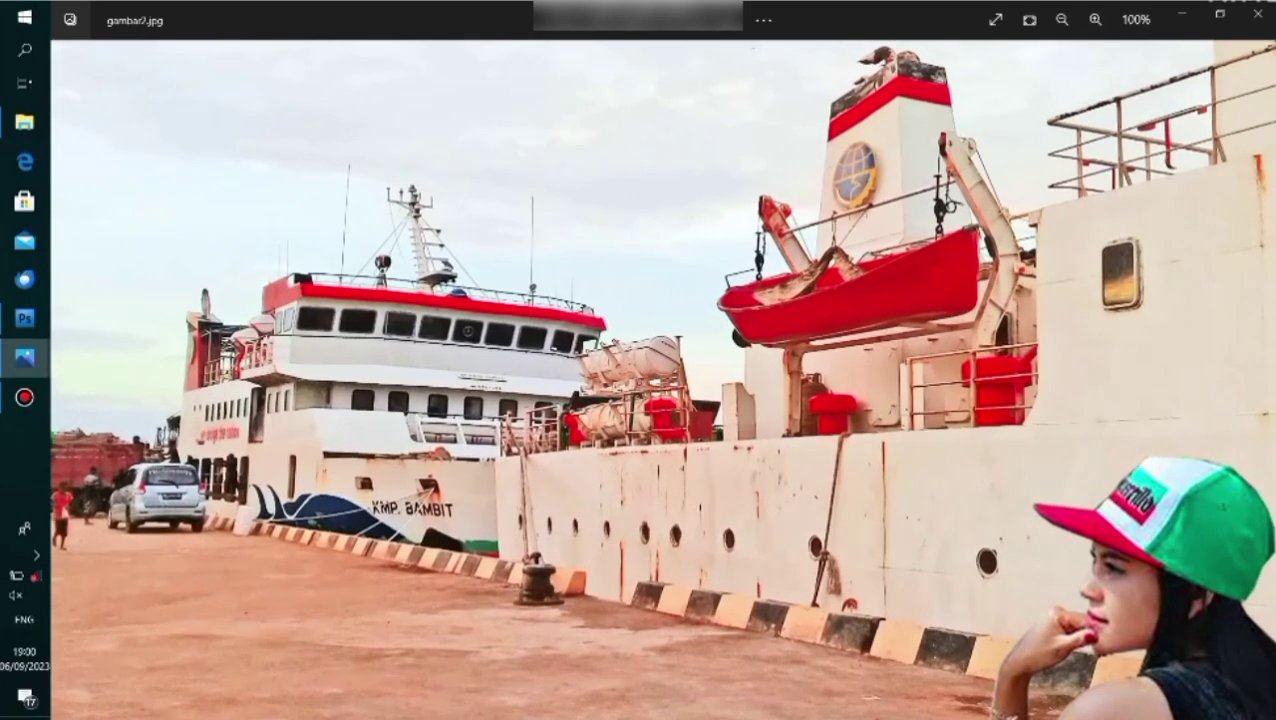
left_click(1095, 19)
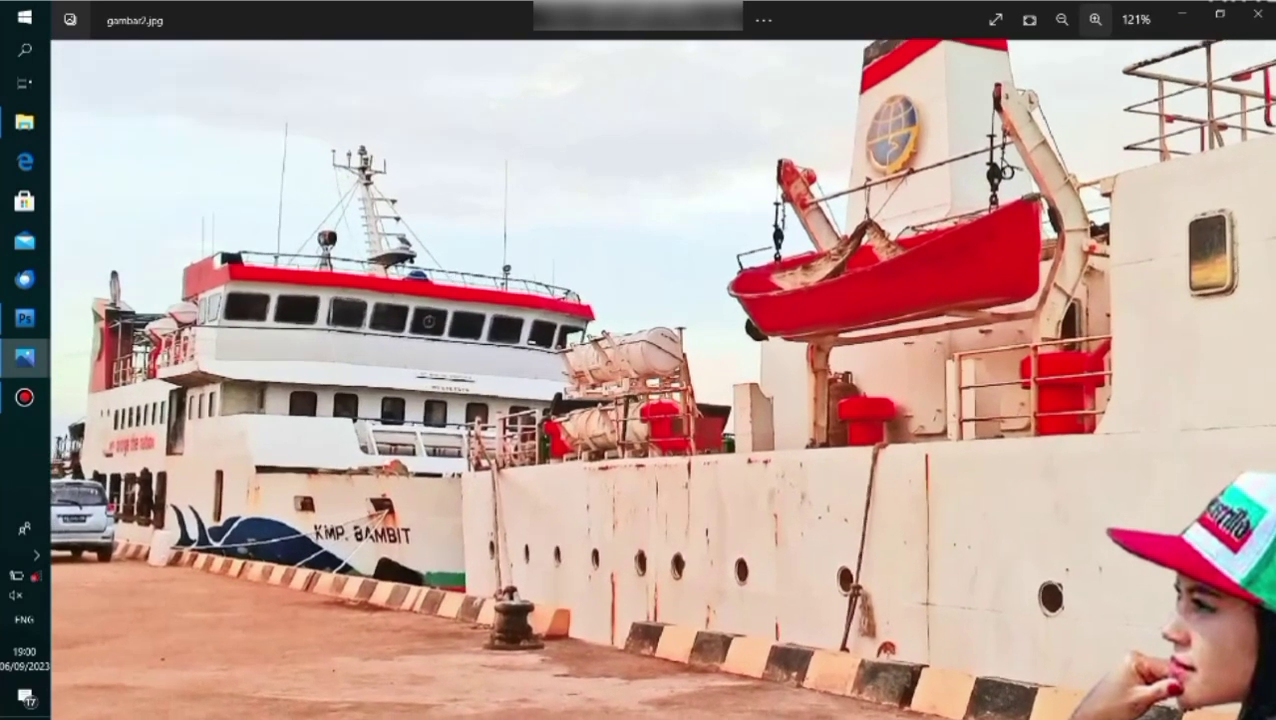
left_click(1095, 19)
left_click(1095, 19)
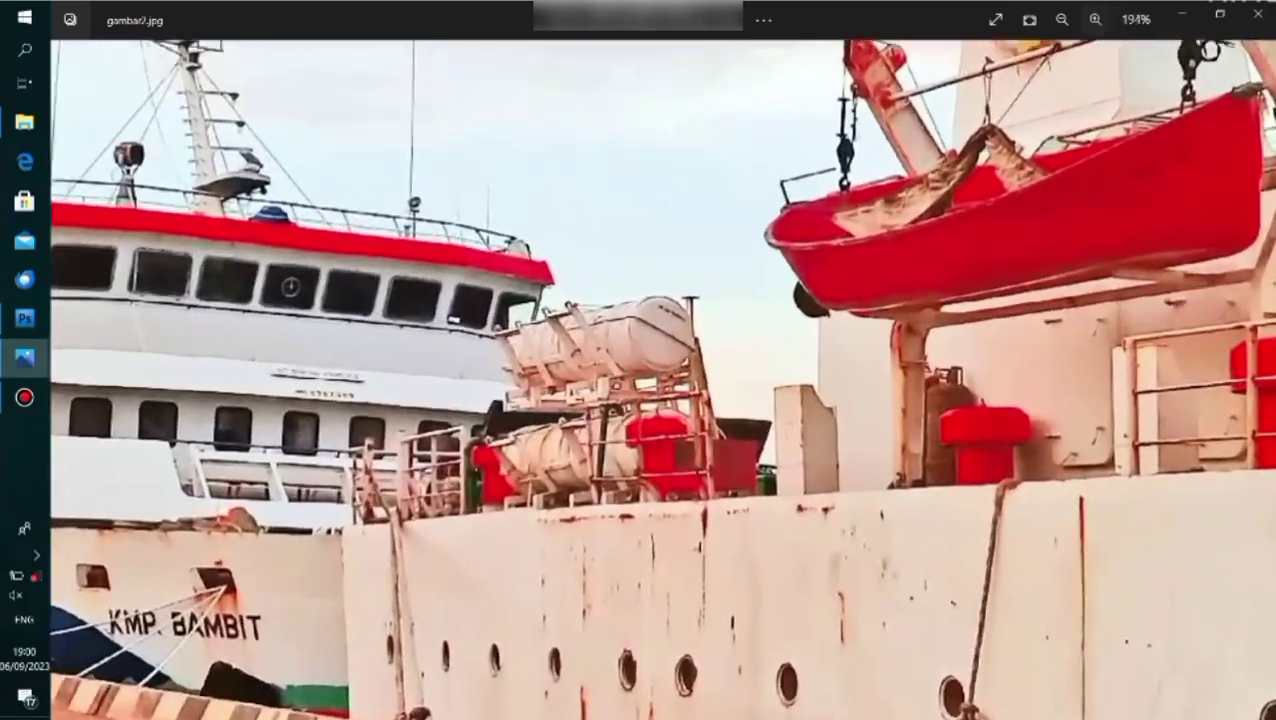
left_click(1095, 19)
left_click(1095, 19)
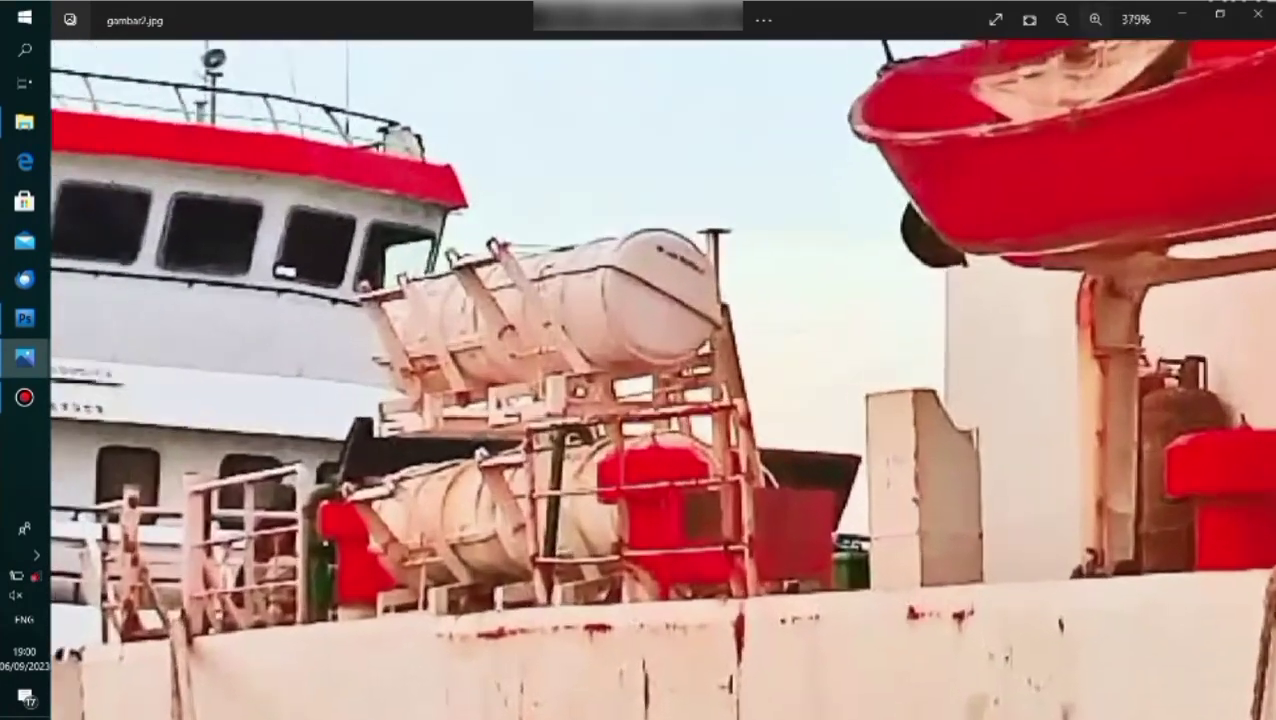